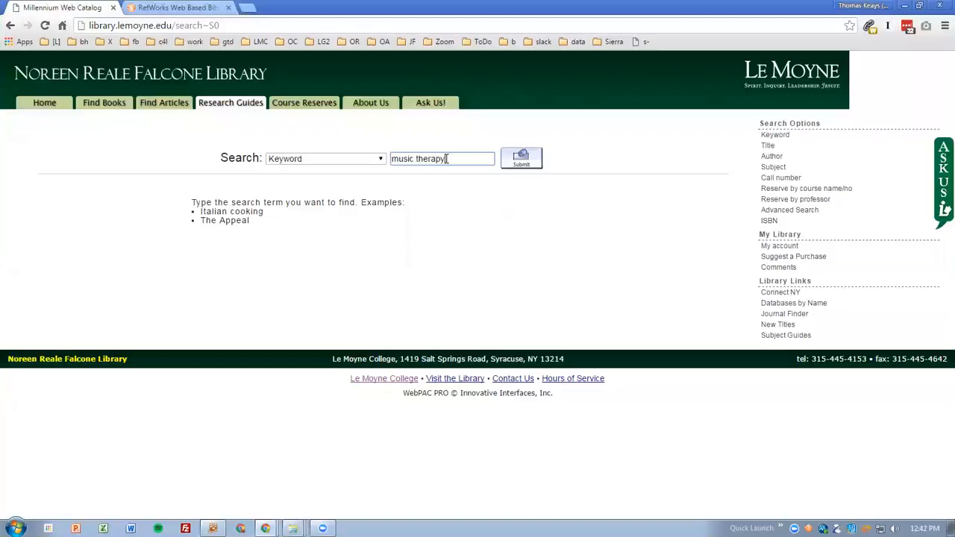
- Run a keyword search of the library catalog for "music therapy" and look through the first results
{"action": "left_click", "coordinate": [526, 160]}
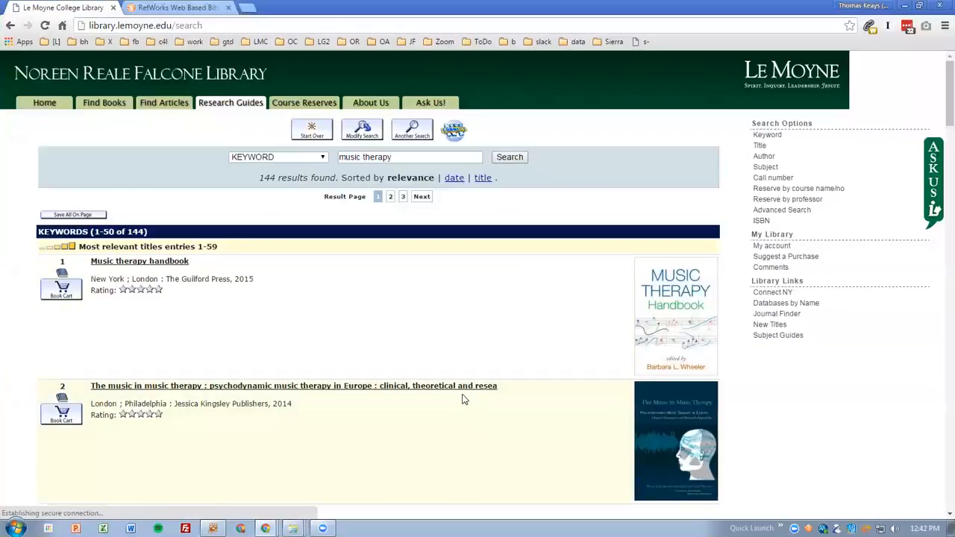
{"action": "scroll", "coordinate": [451, 374], "scroll_direction": "down", "scroll_amount": 4}
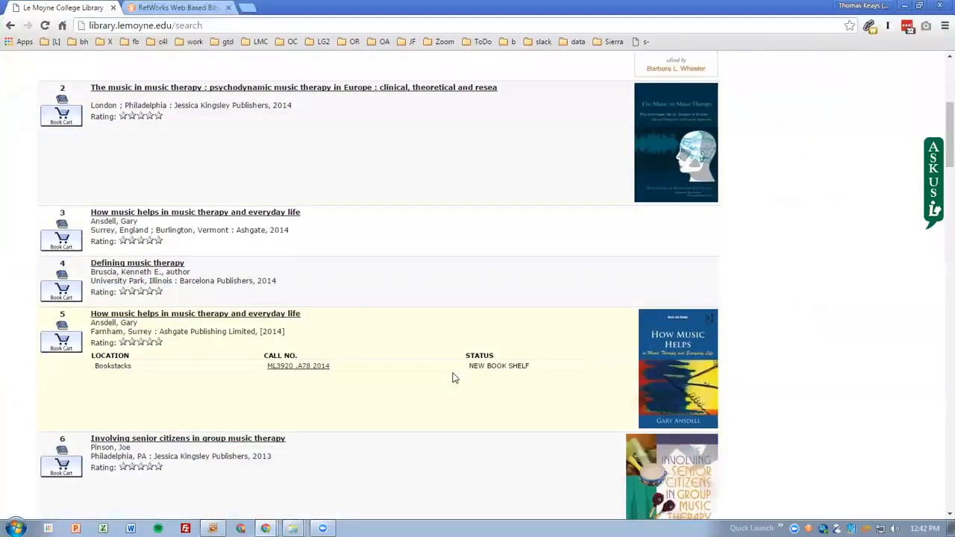
{"action": "scroll", "coordinate": [453, 378], "scroll_direction": "down", "scroll_amount": 3}
{"action": "scroll", "coordinate": [453, 378], "scroll_direction": "up", "scroll_amount": 7}
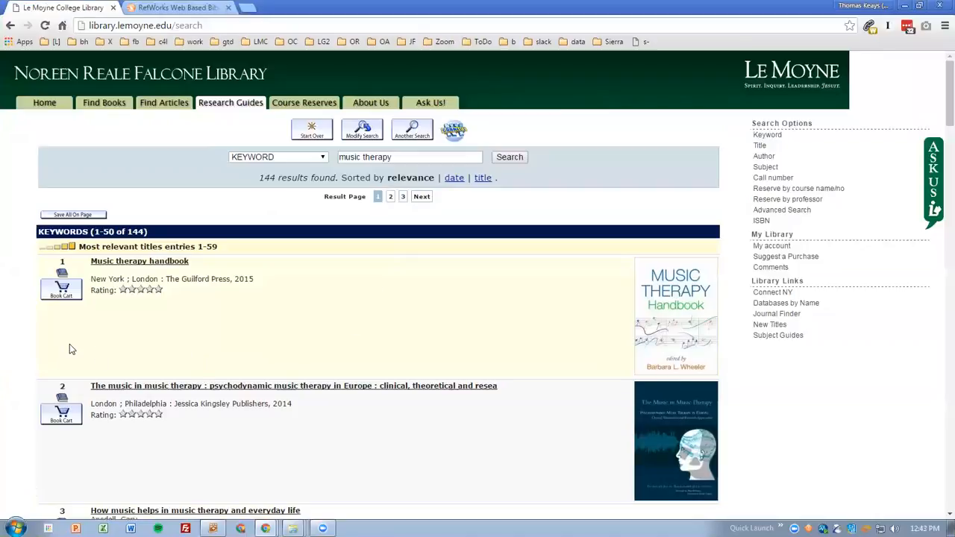
- Add the first two results, "Music therapy handbook" and "The music in music therapy", to the book cart
{"action": "left_click", "coordinate": [68, 293]}
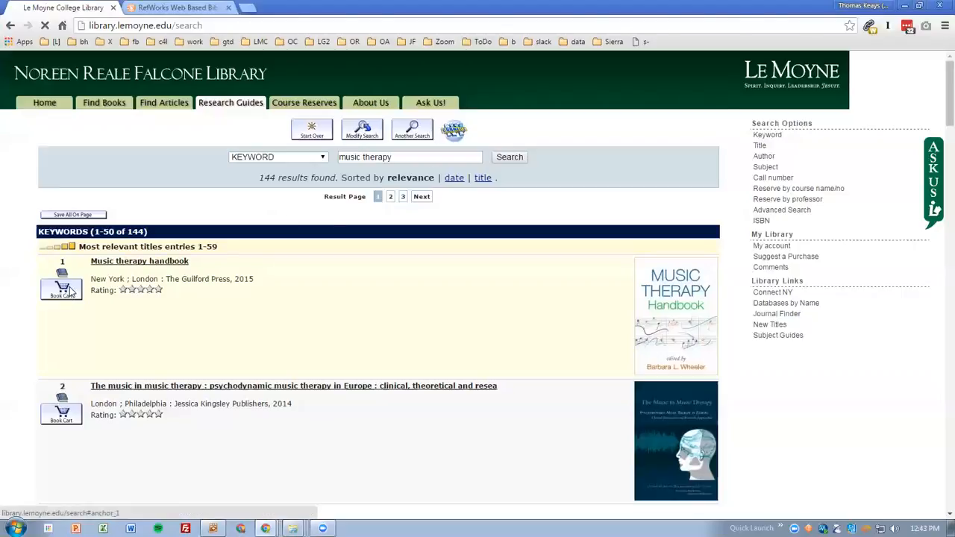
{"action": "scroll", "coordinate": [146, 294], "scroll_direction": "up", "scroll_amount": 3}
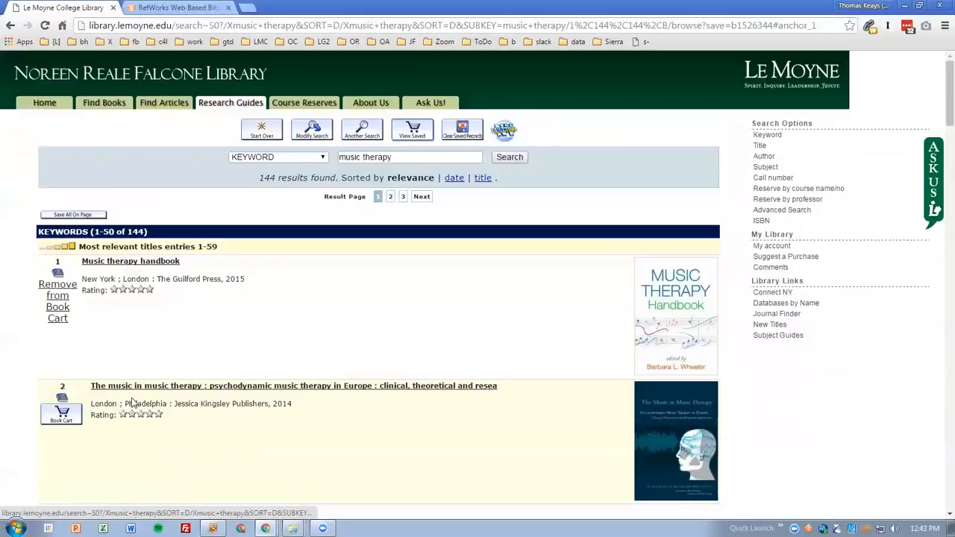
{"action": "left_click", "coordinate": [65, 418]}
{"action": "scroll", "coordinate": [156, 419], "scroll_direction": "up", "scroll_amount": 3}
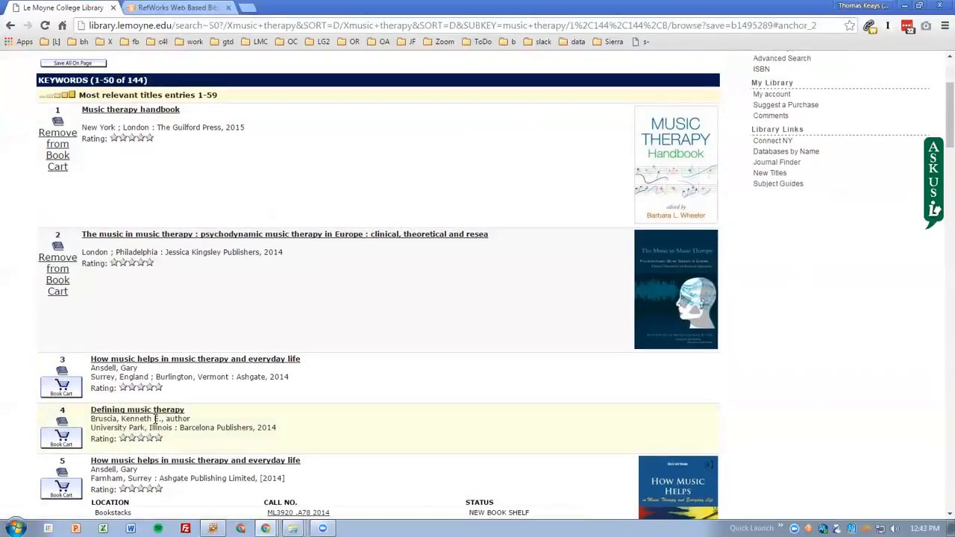
- Save "How music helps in music therapy and everyday life" to the book cart from its e-book record, and add its print version from the results list
{"action": "left_click", "coordinate": [231, 360]}
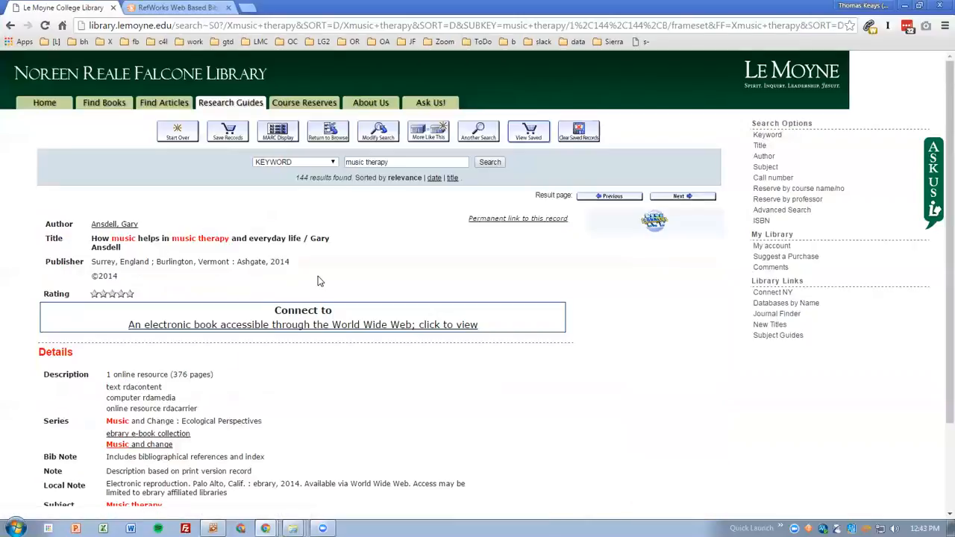
{"action": "left_click", "coordinate": [229, 132]}
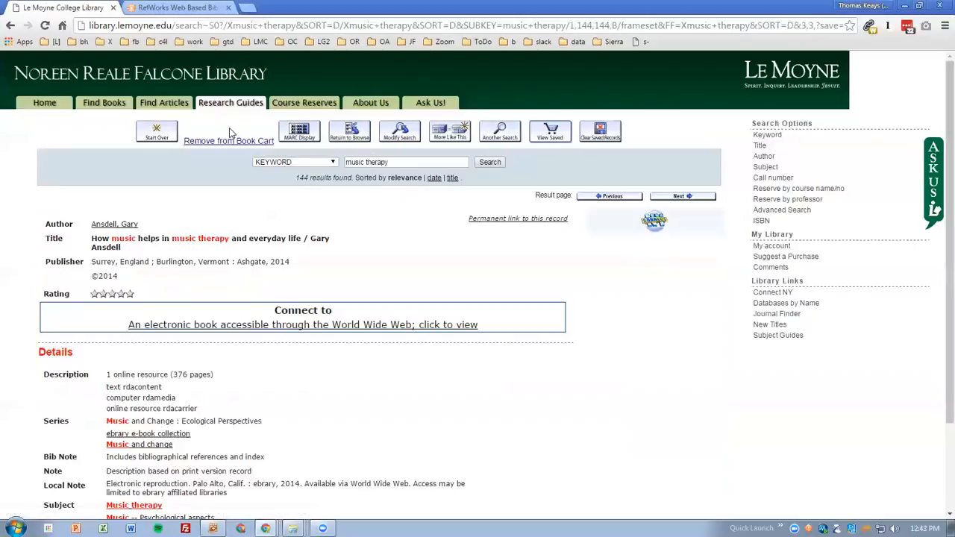
{"action": "left_click", "coordinate": [357, 144]}
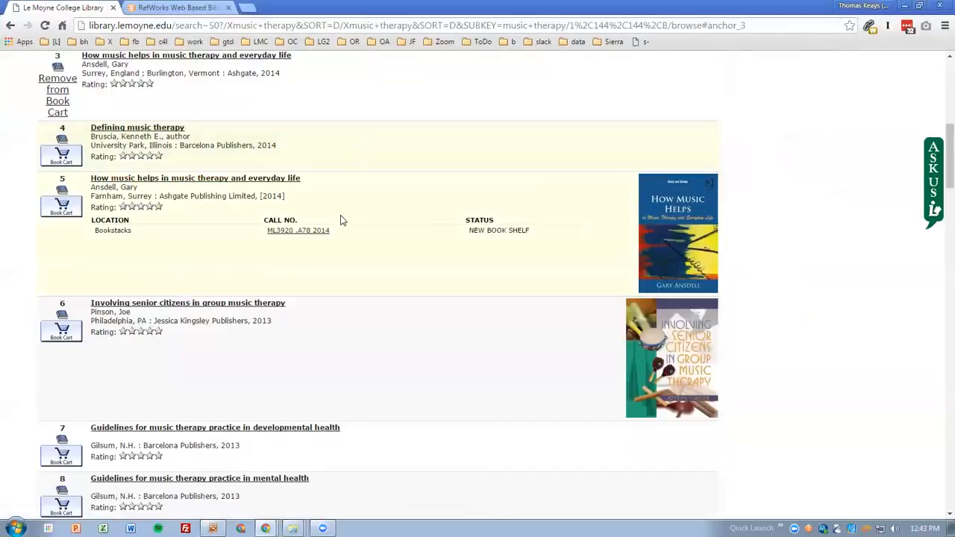
{"action": "left_click", "coordinate": [59, 211]}
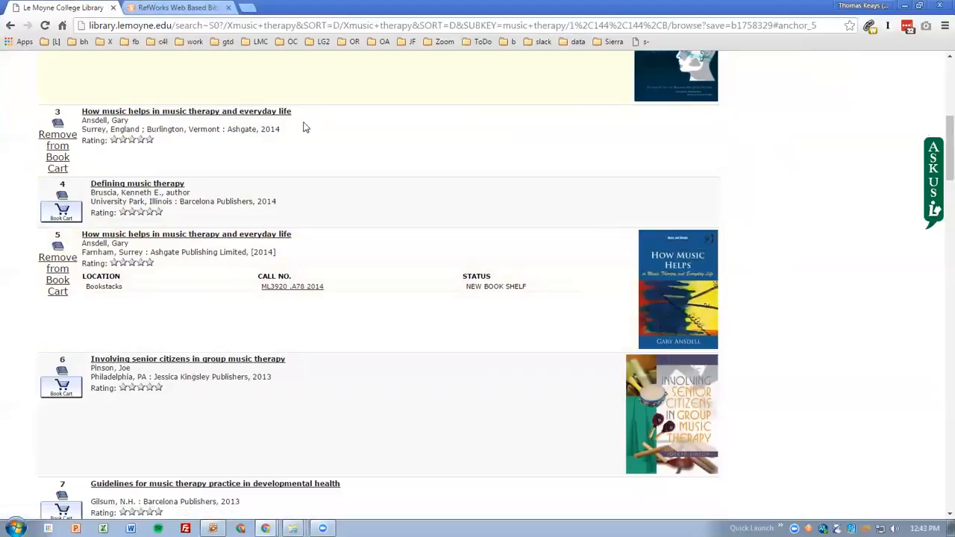
- View the e-book version of "How music helps in music therapy and everyday life" in the online reader and return to the results list
{"action": "left_click", "coordinate": [225, 112]}
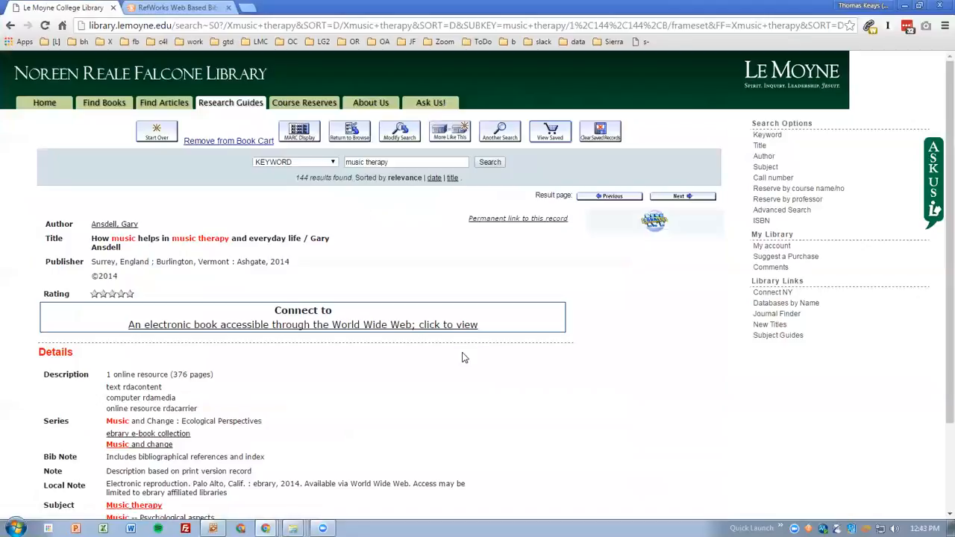
{"action": "left_click", "coordinate": [347, 325]}
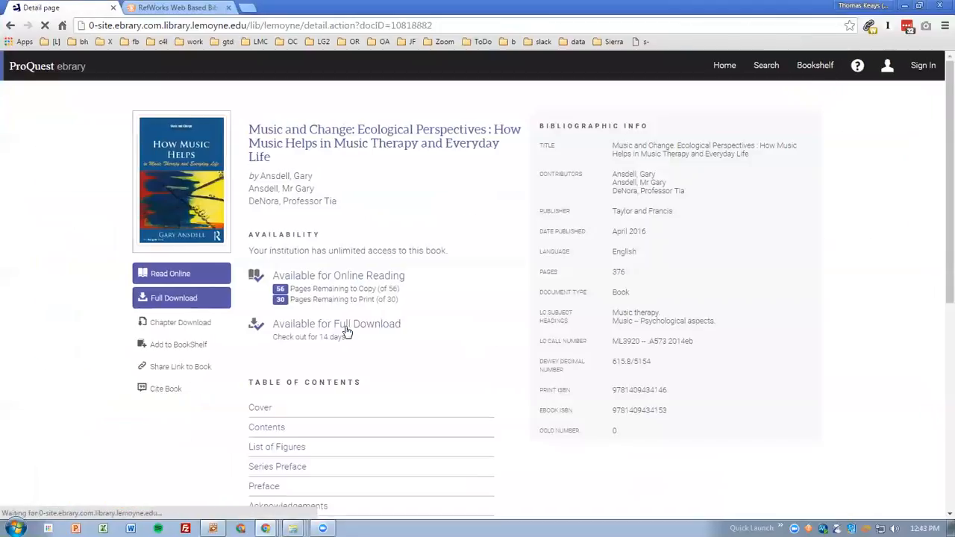
{"action": "left_click", "coordinate": [197, 281]}
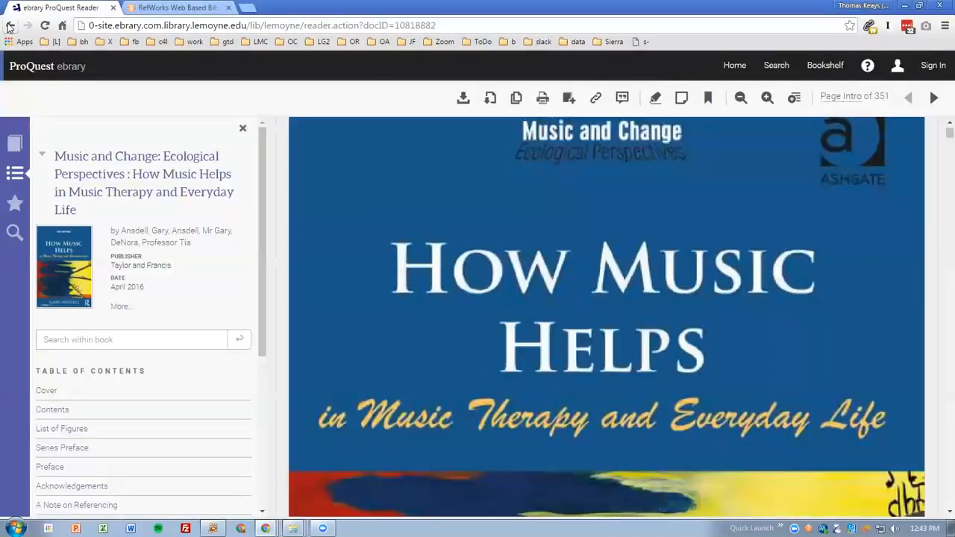
{"action": "left_click", "coordinate": [9, 27]}
{"action": "left_click", "coordinate": [10, 27]}
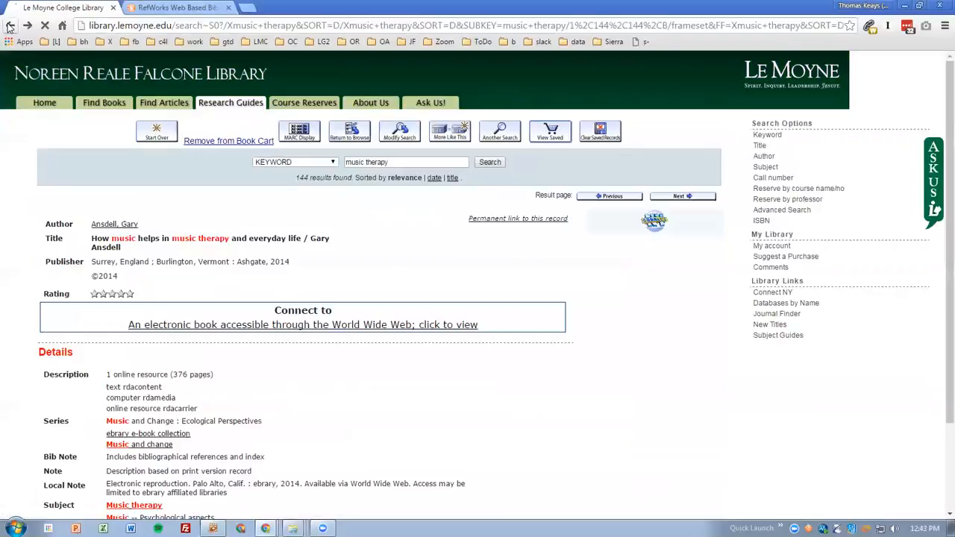
{"action": "left_click", "coordinate": [10, 27]}
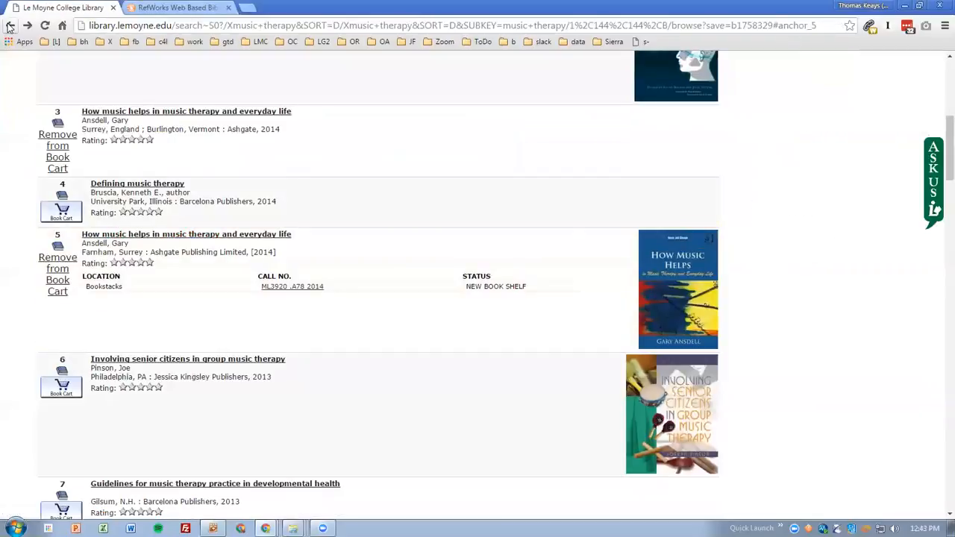
- Open the print record of "How music helps in music therapy and everyday life" and check its location and status
{"action": "left_click", "coordinate": [222, 235]}
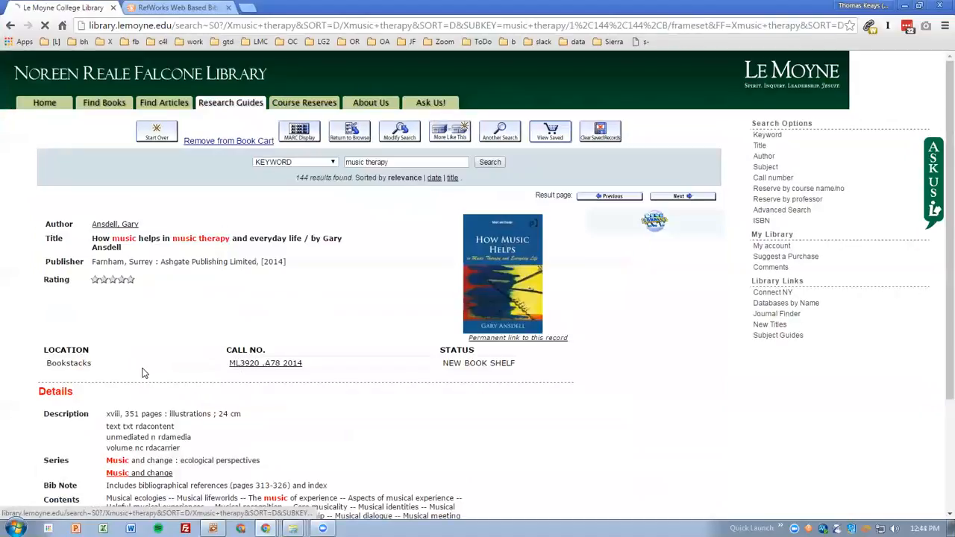
{"action": "double_click", "coordinate": [58, 362]}
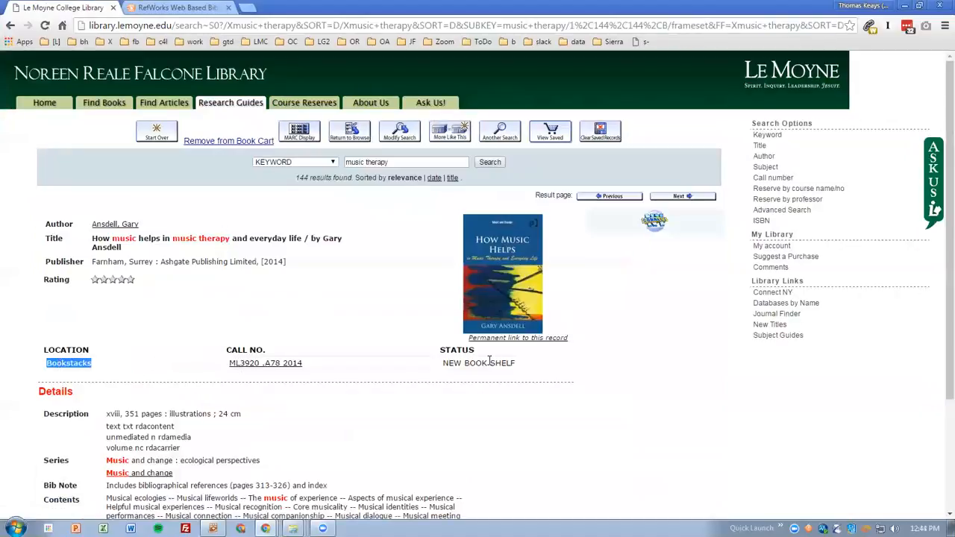
{"action": "left_click_drag", "start_coordinate": [445, 364], "coordinate": [523, 368]}
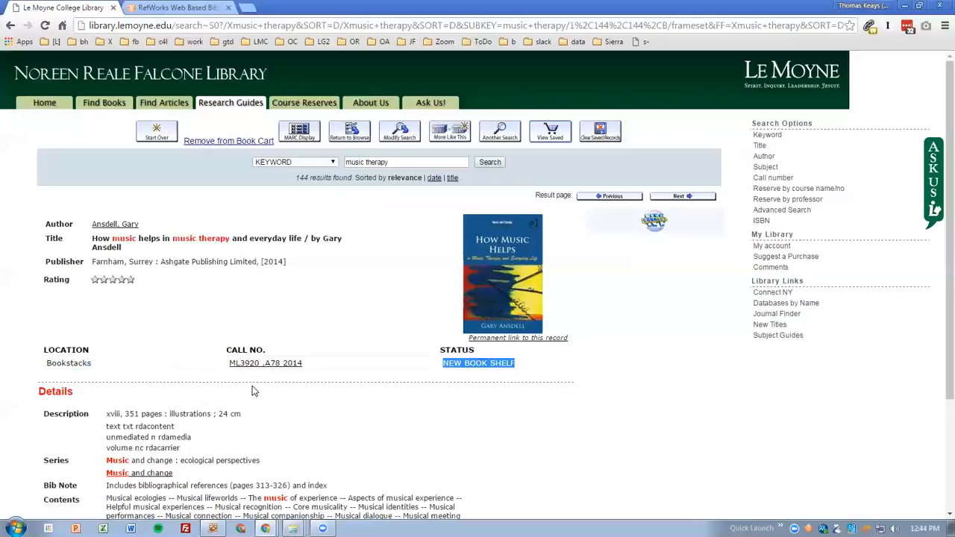
- Export the saved records in Full Display format to the local disk, overwriting export-full.txt on the Desktop
{"action": "left_click", "coordinate": [550, 131]}
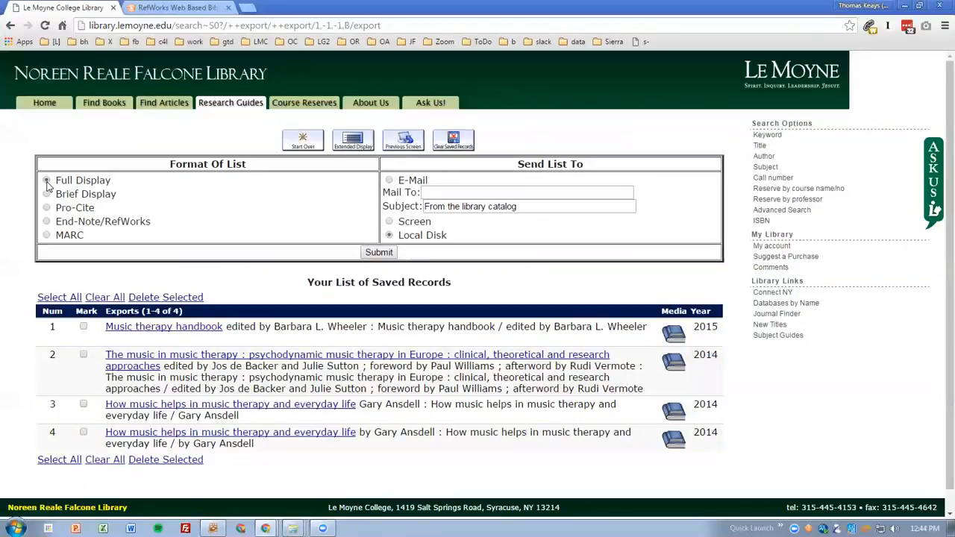
{"action": "left_click", "coordinate": [382, 253]}
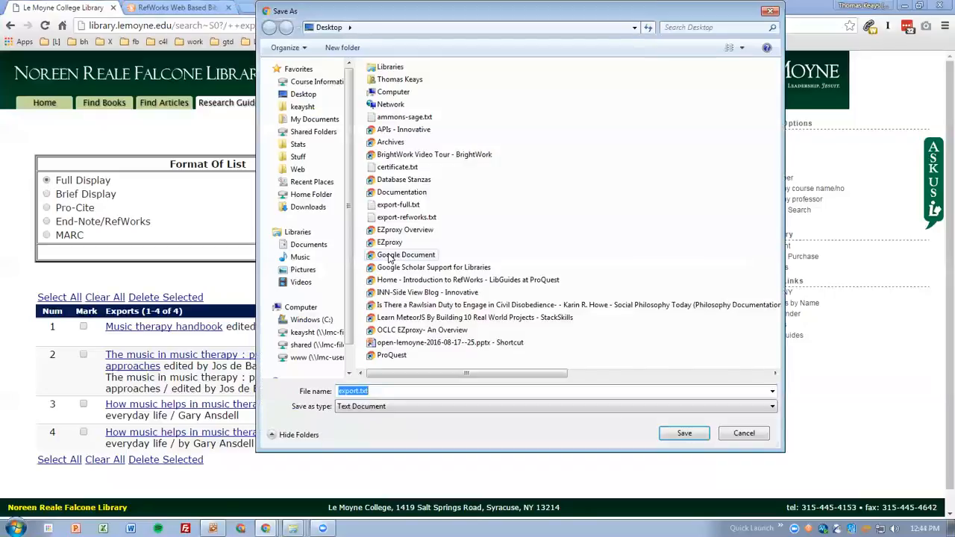
{"action": "left_click", "coordinate": [399, 205]}
{"action": "left_click", "coordinate": [684, 434]}
{"action": "left_click", "coordinate": [523, 267]}
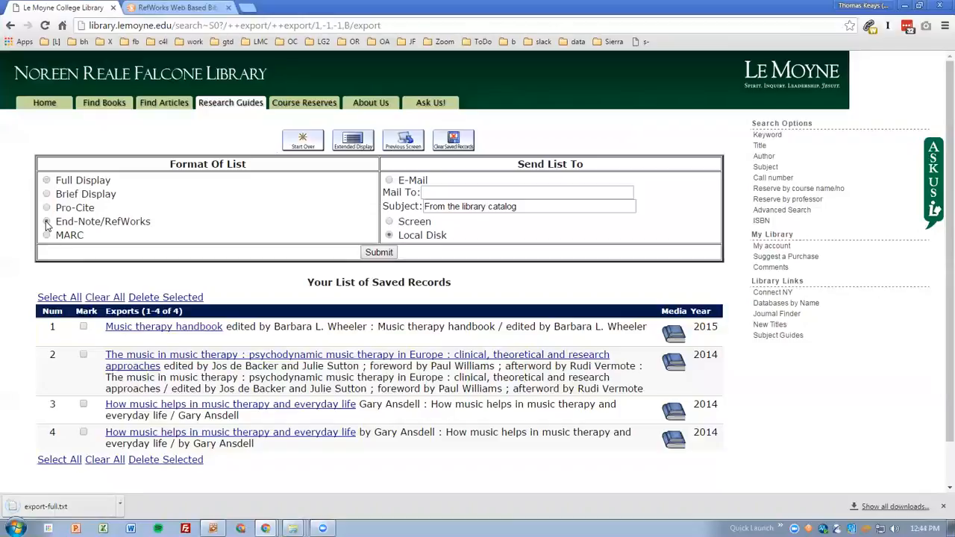
- Export the saved records in End-Note/RefWorks format to the local disk, overwriting export-refworks.txt on the Desktop
{"action": "left_click", "coordinate": [379, 252]}
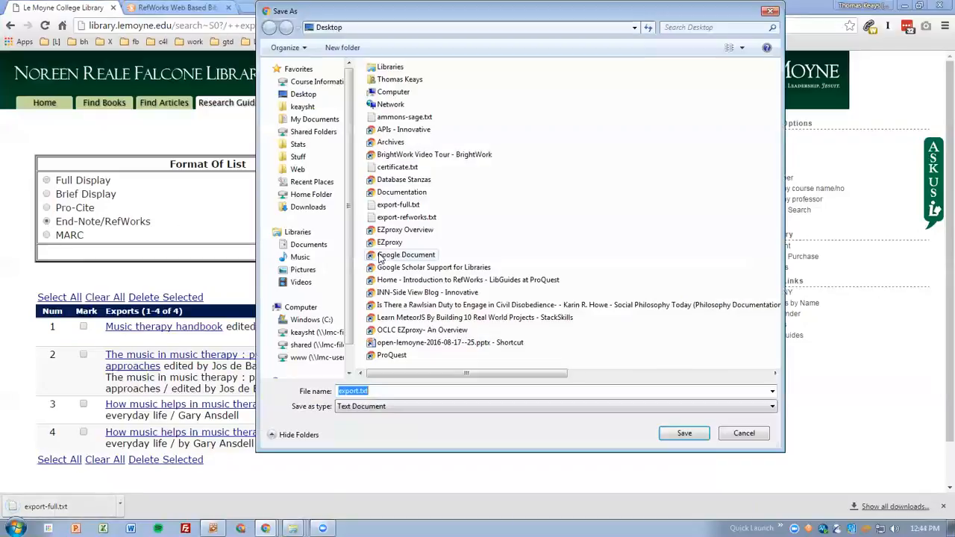
{"action": "left_click", "coordinate": [397, 218]}
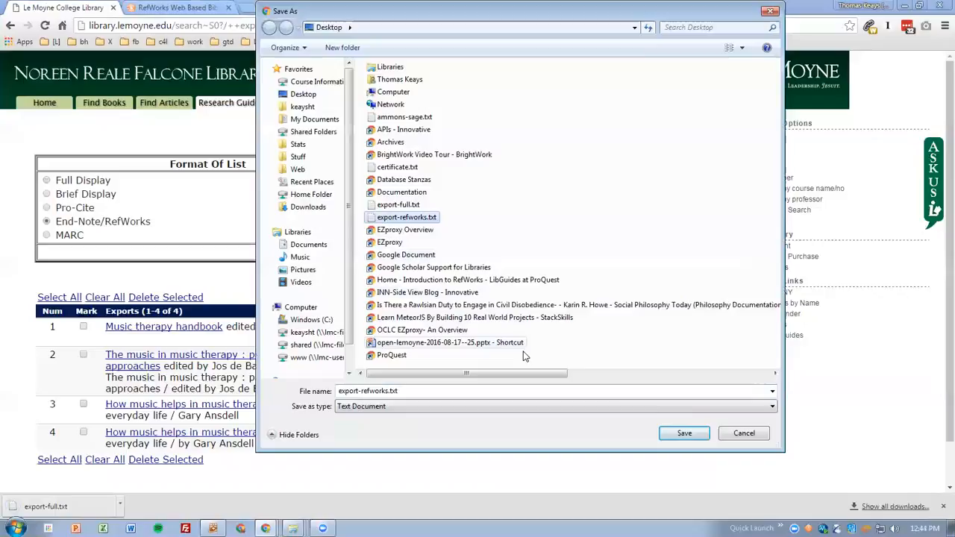
{"action": "left_click", "coordinate": [690, 436]}
{"action": "left_click", "coordinate": [512, 269]}
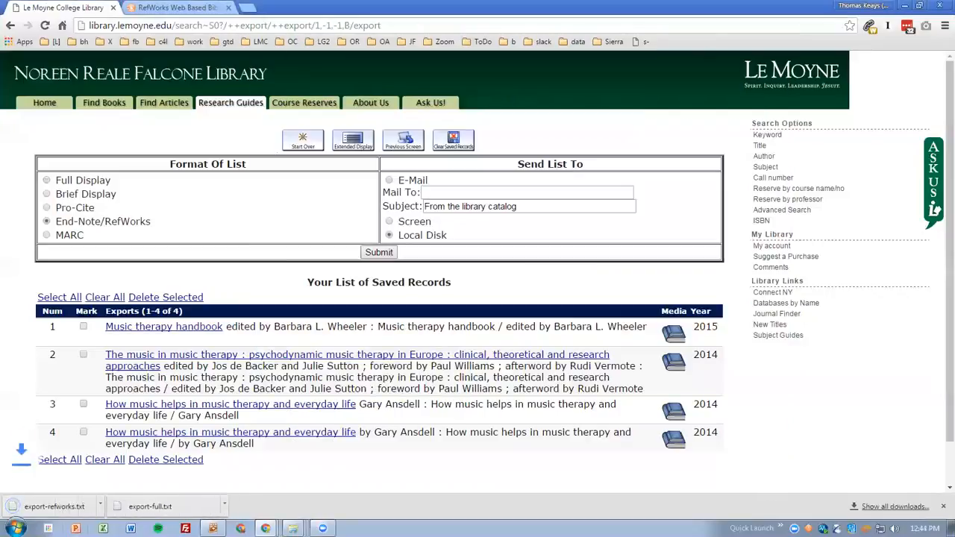
- Open the downloaded export-full.txt in the text editor, accept reloading the modified file, and skim the exported records
{"action": "left_click", "coordinate": [170, 507]}
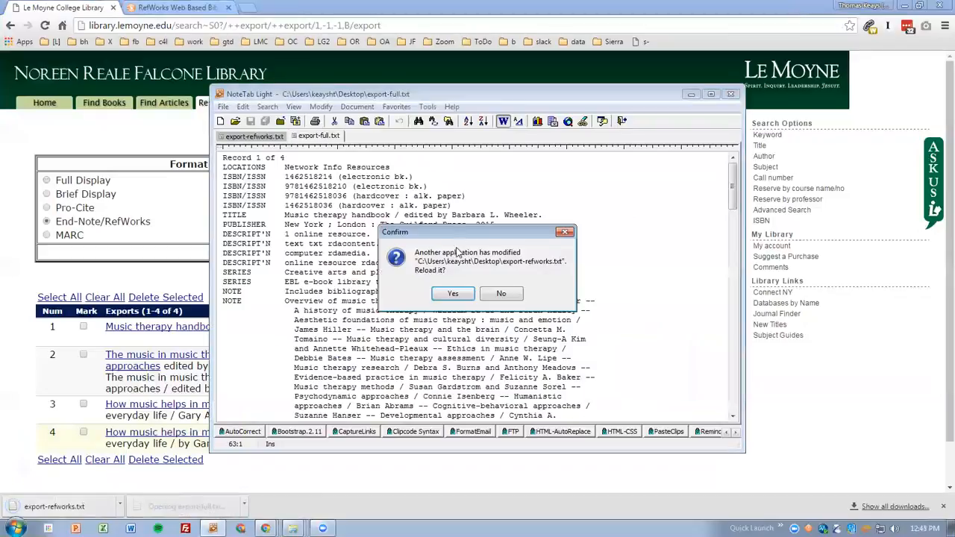
{"action": "left_click", "coordinate": [453, 293]}
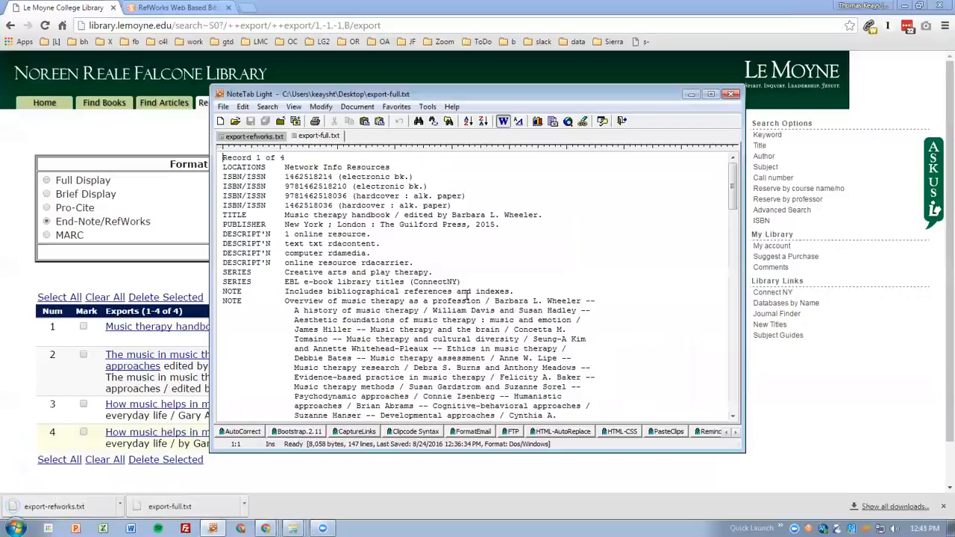
{"action": "scroll", "coordinate": [467, 295], "scroll_direction": "down", "scroll_amount": 9}
{"action": "scroll", "coordinate": [467, 295], "scroll_direction": "down", "scroll_amount": 13}
{"action": "scroll", "coordinate": [467, 295], "scroll_direction": "up", "scroll_amount": 20}
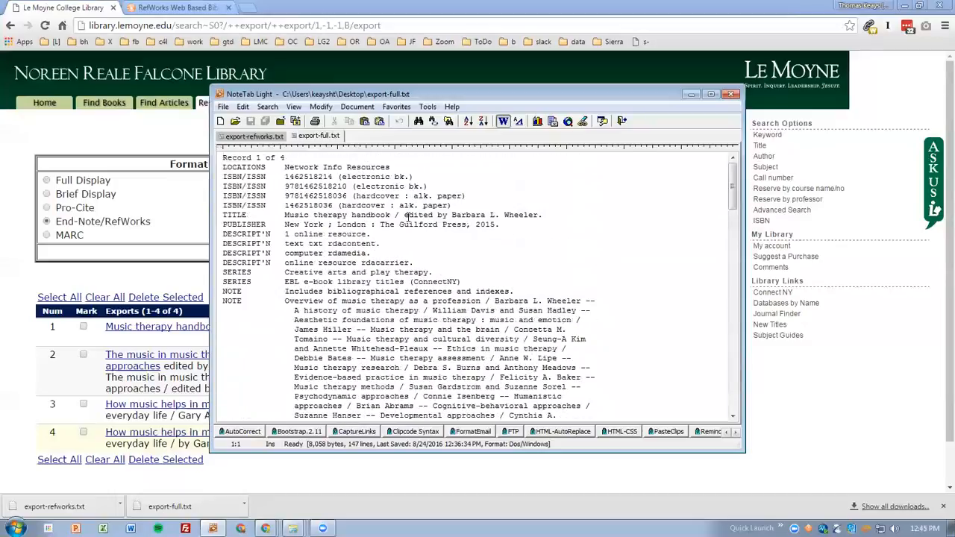
- Examine the ISBN, title, publisher, series, subject and added author fields of the first record in export-full.txt
{"action": "left_click", "coordinate": [219, 180]}
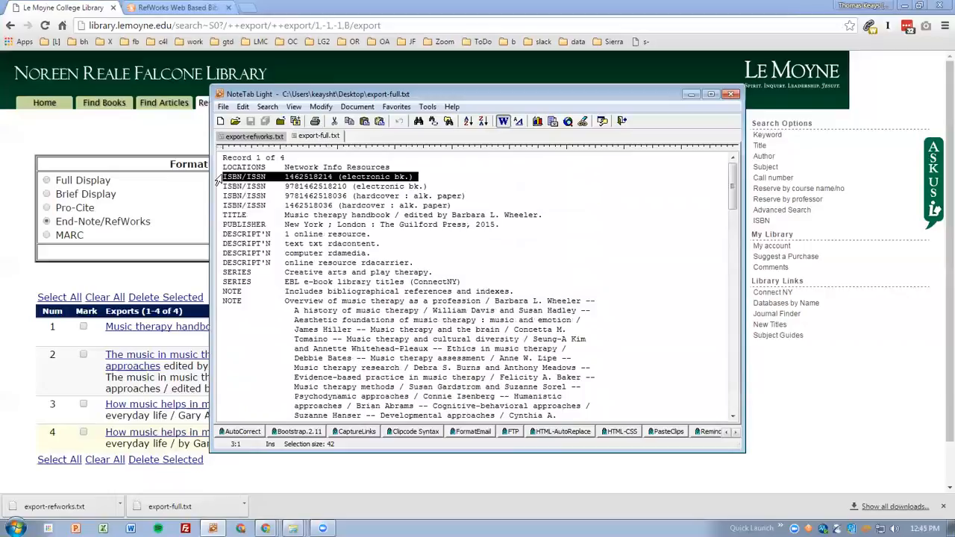
{"action": "left_click", "coordinate": [217, 217]}
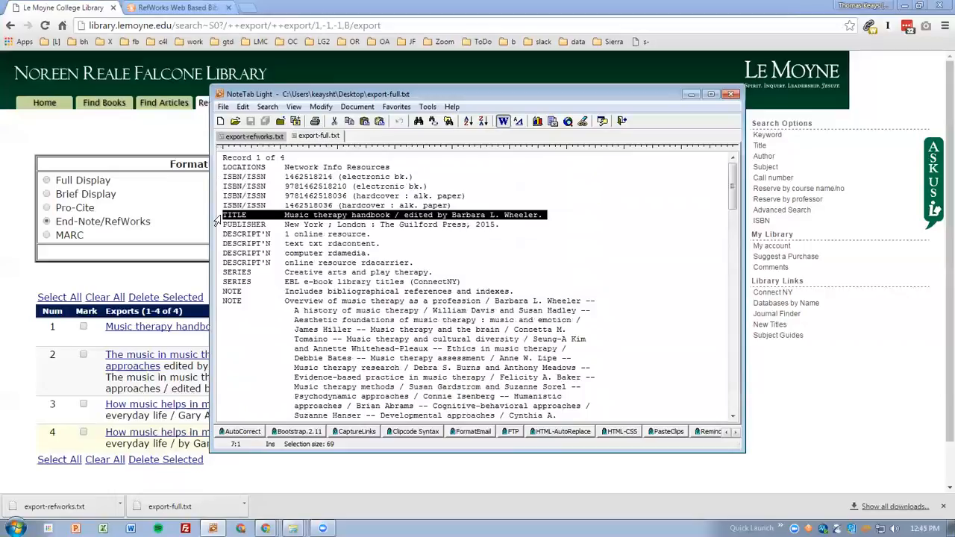
{"action": "left_click", "coordinate": [217, 228]}
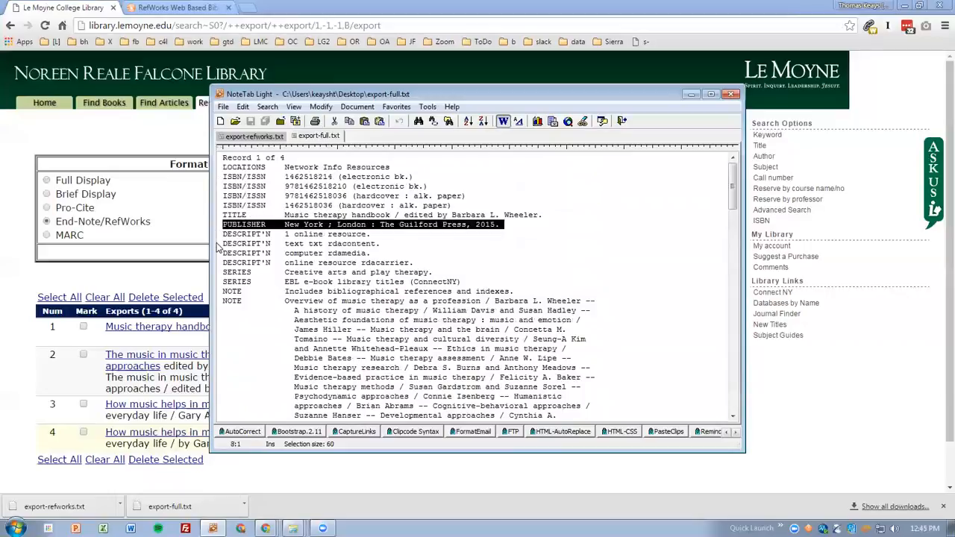
{"action": "left_click", "coordinate": [217, 276]}
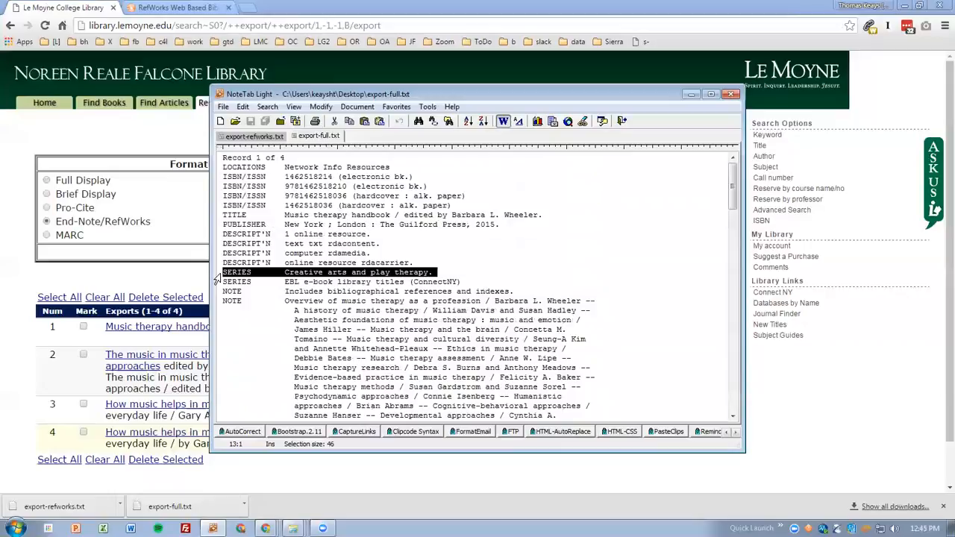
{"action": "scroll", "coordinate": [365, 323], "scroll_direction": "down", "scroll_amount": 15}
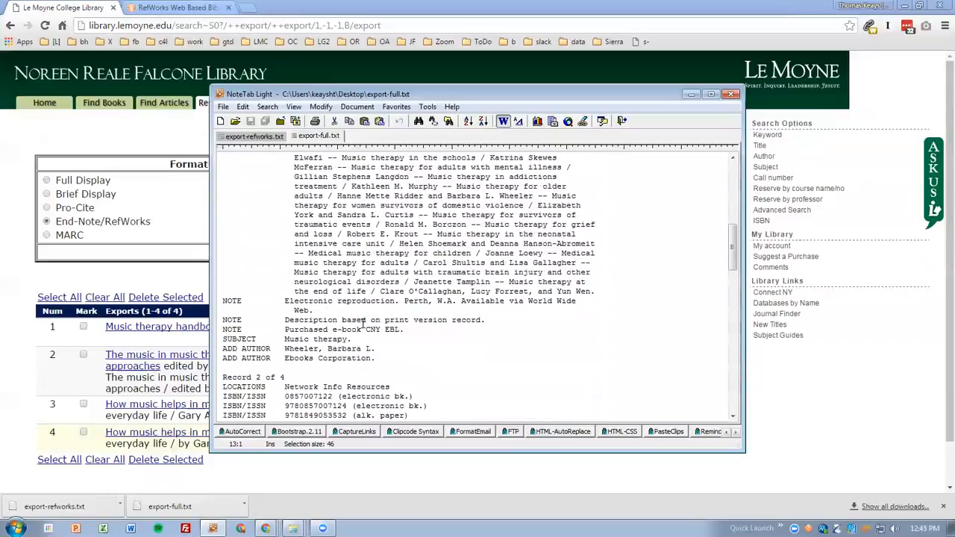
{"action": "left_click", "coordinate": [224, 340]}
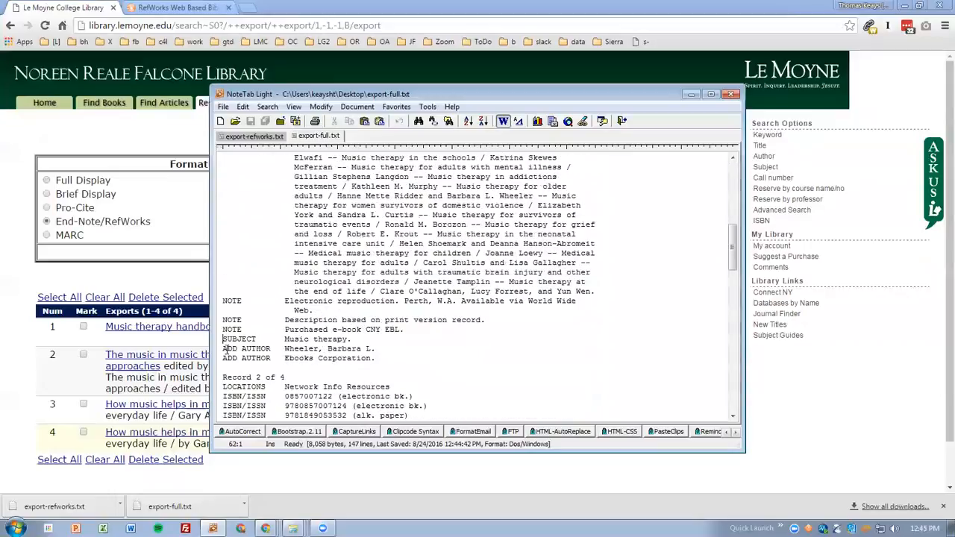
{"action": "left_click_drag", "start_coordinate": [216, 349], "coordinate": [217, 360]}
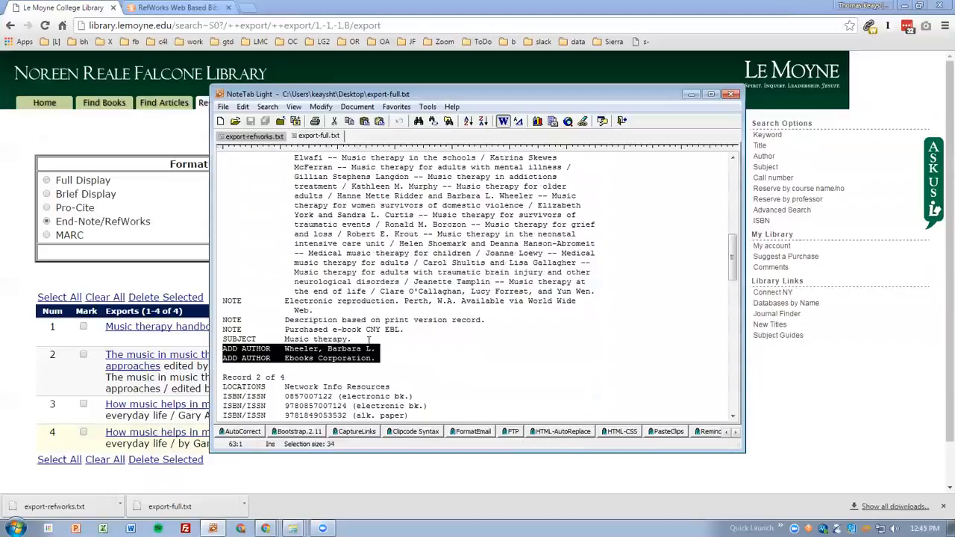
{"action": "scroll", "coordinate": [367, 341], "scroll_direction": "down", "scroll_amount": 6}
{"action": "scroll", "coordinate": [371, 341], "scroll_direction": "down", "scroll_amount": 5}
{"action": "scroll", "coordinate": [373, 340], "scroll_direction": "up", "scroll_amount": 9}
{"action": "scroll", "coordinate": [377, 340], "scroll_direction": "up", "scroll_amount": 6}
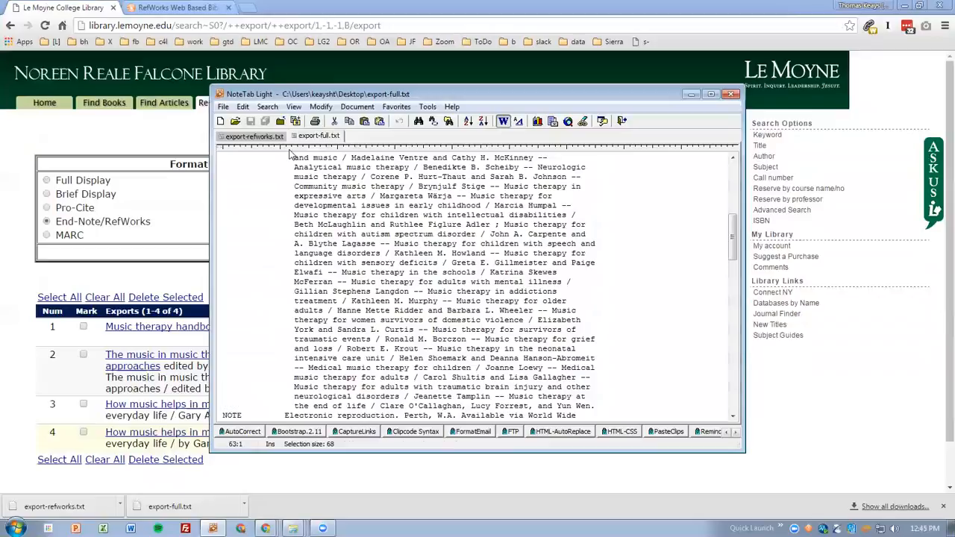
- Examine the date, title, series, place, publisher, ISBN and alternate title tags of the first record in export-refworks.txt
{"action": "left_click", "coordinate": [255, 136]}
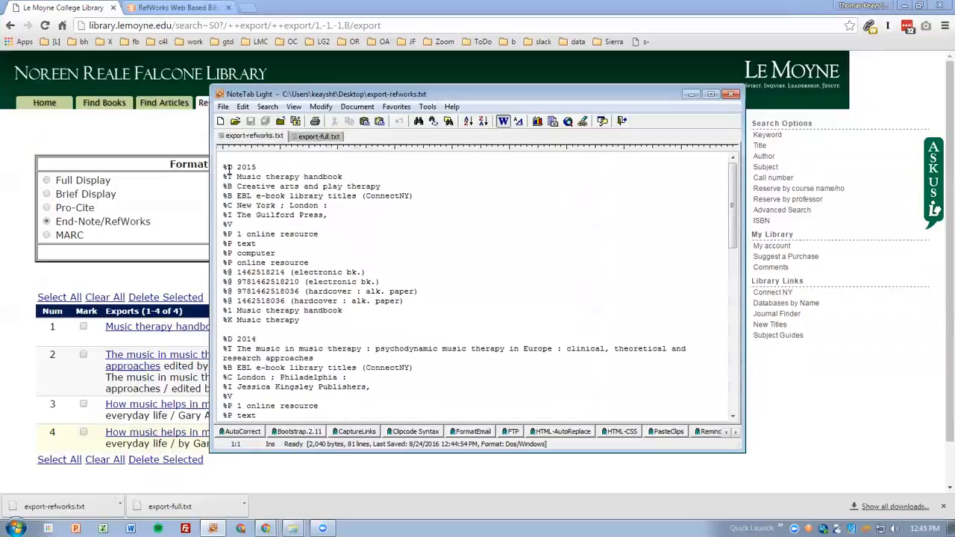
{"action": "left_click", "coordinate": [310, 137]}
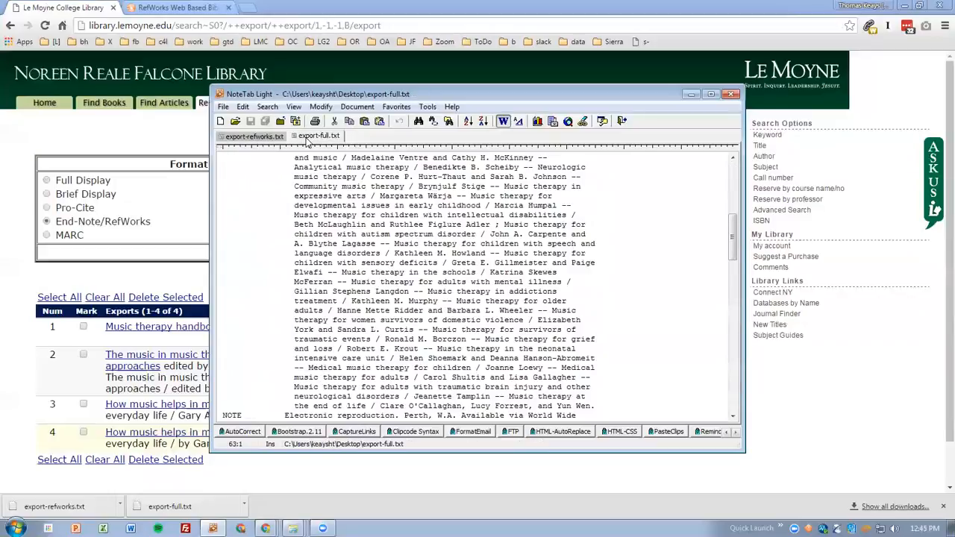
{"action": "left_click", "coordinate": [255, 137]}
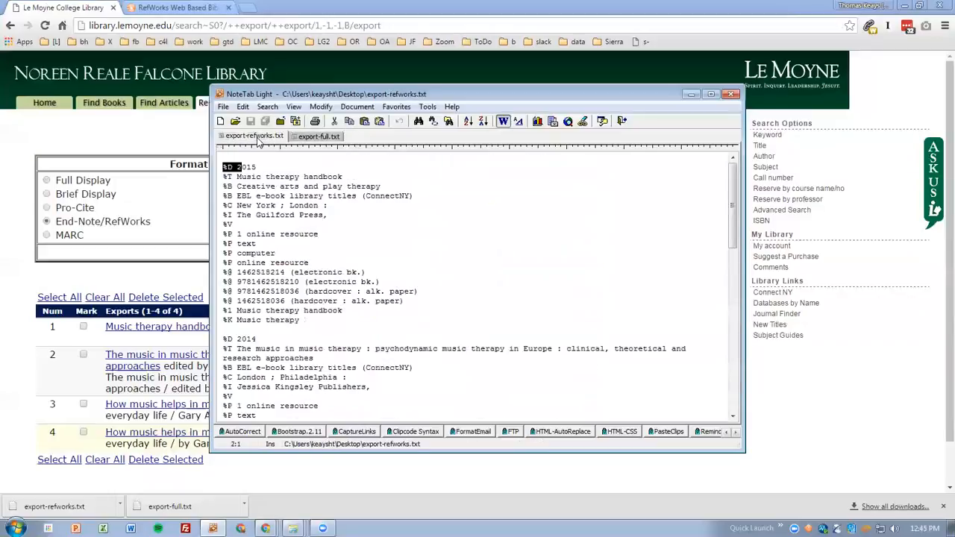
{"action": "left_click", "coordinate": [226, 176]}
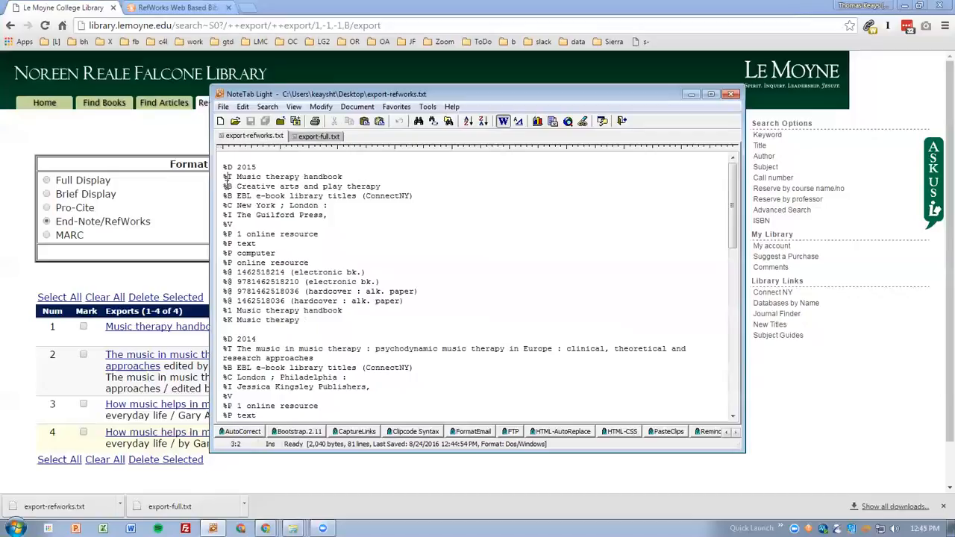
{"action": "double_click", "coordinate": [227, 186]}
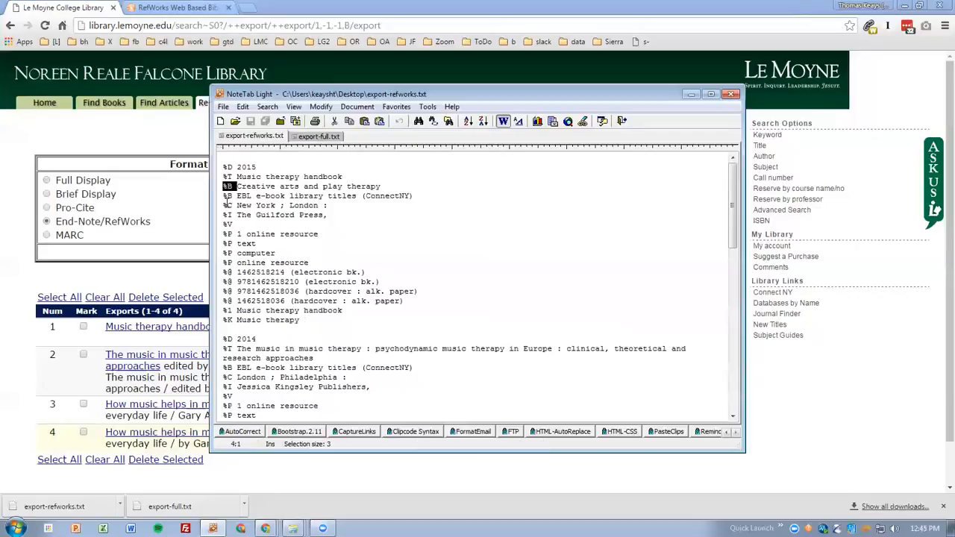
{"action": "left_click", "coordinate": [218, 207]}
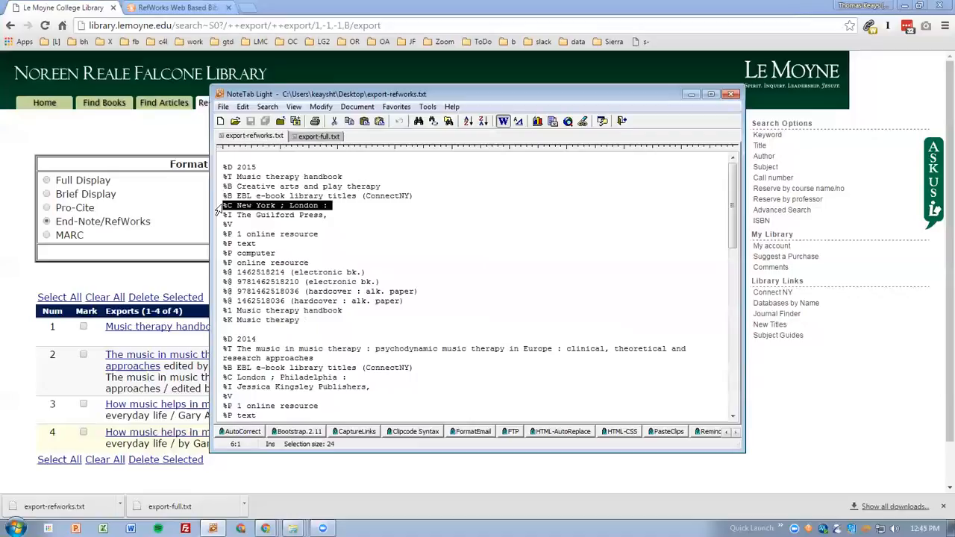
{"action": "left_click", "coordinate": [218, 215]}
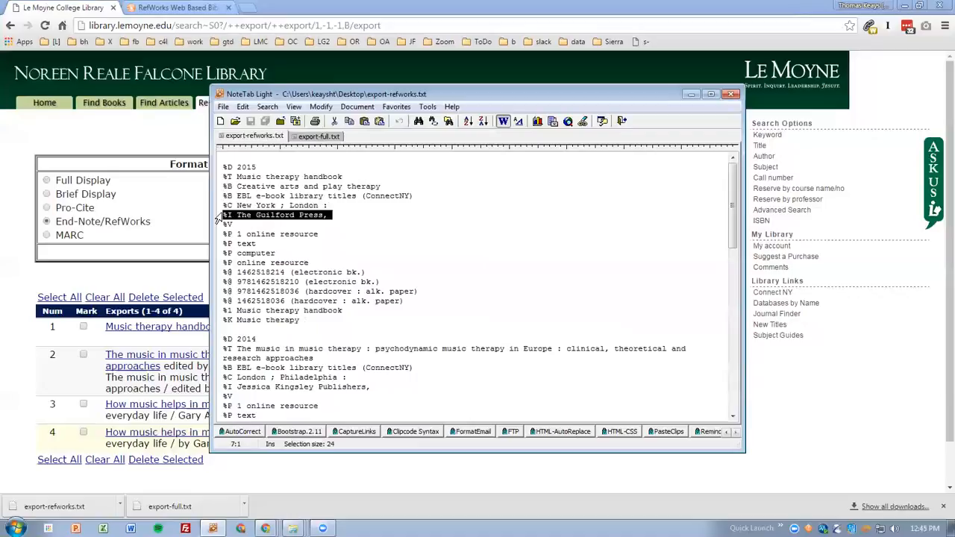
{"action": "left_click_drag", "start_coordinate": [217, 274], "coordinate": [208, 304]}
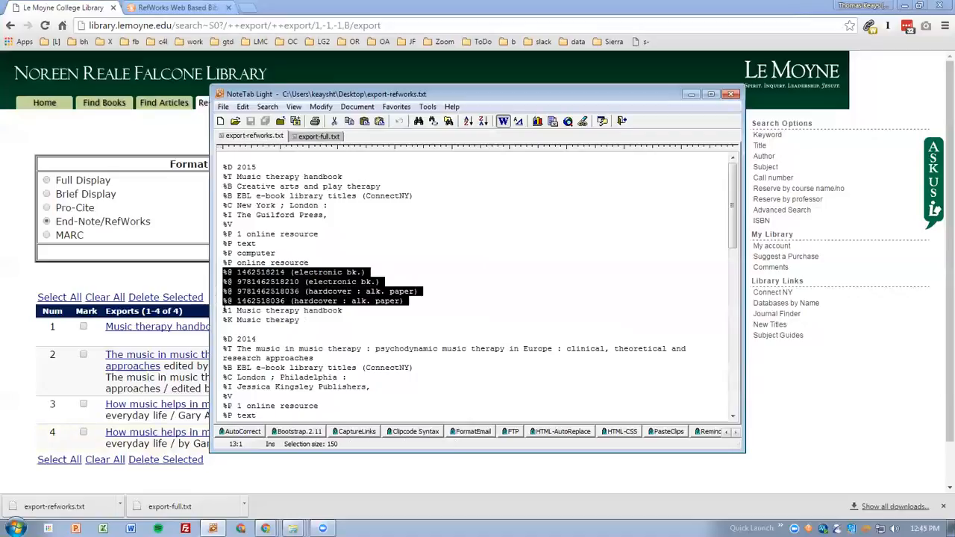
{"action": "left_click", "coordinate": [216, 311]}
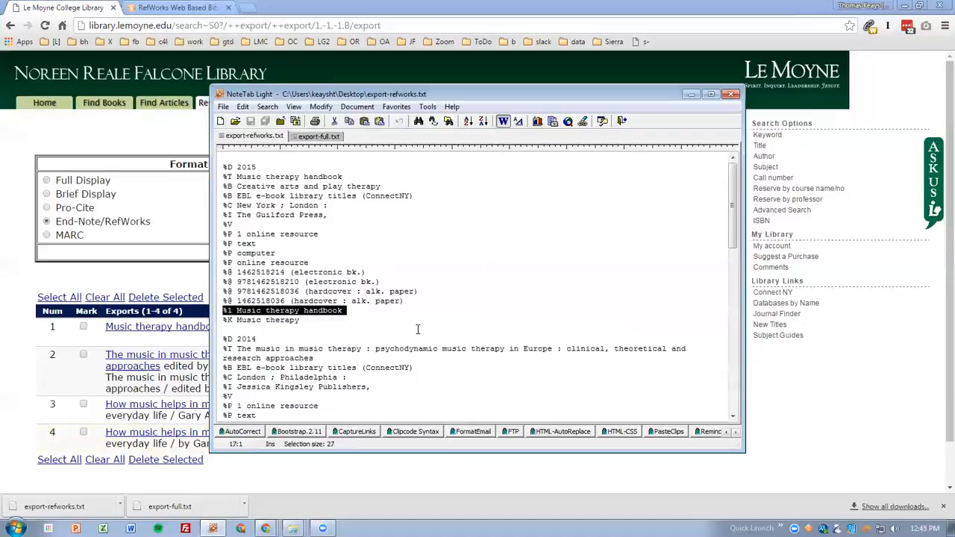
- Compare the first record in export-full.txt with its tagged version in export-refworks.txt
{"action": "scroll", "coordinate": [418, 329], "scroll_direction": "down", "scroll_amount": 6}
{"action": "scroll", "coordinate": [418, 330], "scroll_direction": "up", "scroll_amount": 6}
{"action": "left_click", "coordinate": [307, 139]}
{"action": "scroll", "coordinate": [428, 230], "scroll_direction": "up", "scroll_amount": 9}
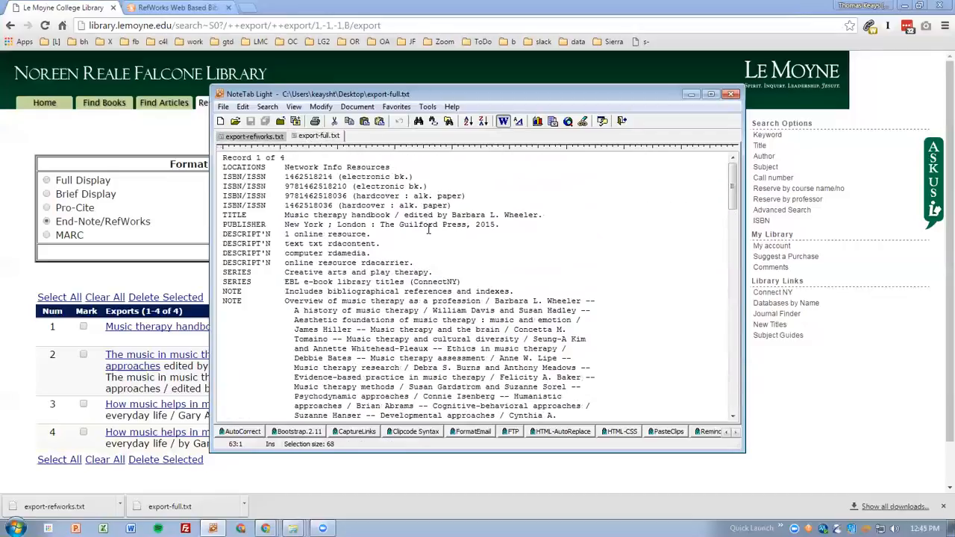
{"action": "left_click", "coordinate": [262, 137]}
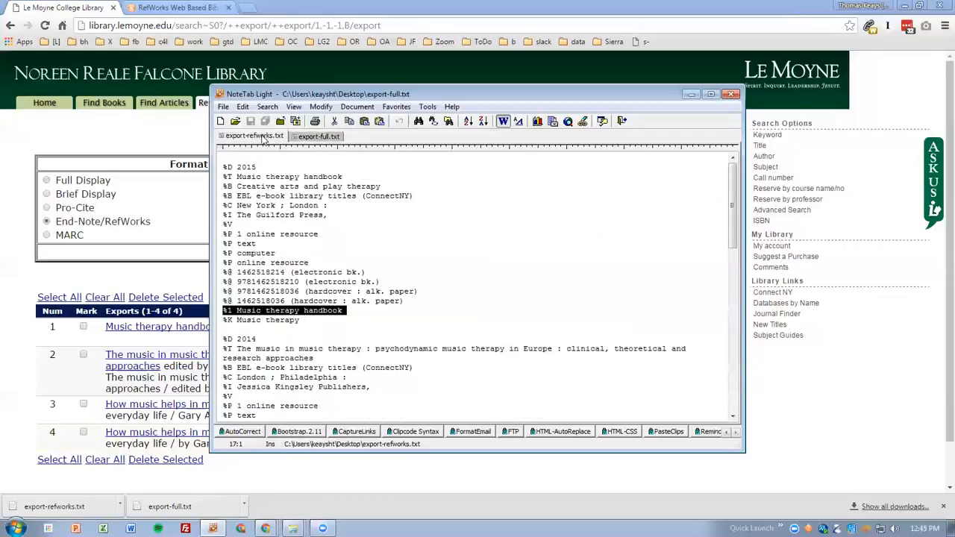
{"action": "left_click", "coordinate": [317, 138]}
{"action": "left_click", "coordinate": [225, 134]}
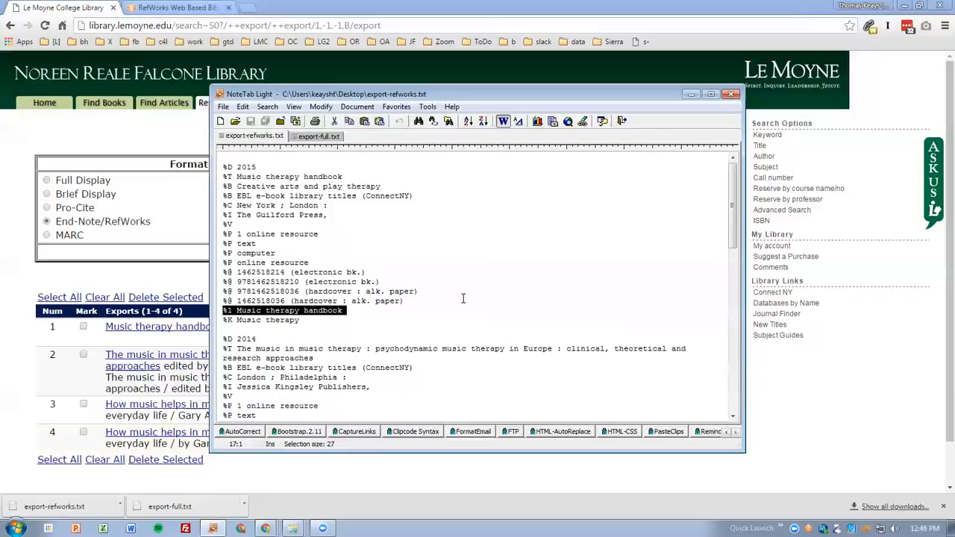
- Switch to RefWorks in the browser and open the form for importing references
{"action": "left_click", "coordinate": [183, 143]}
{"action": "left_click", "coordinate": [182, 9]}
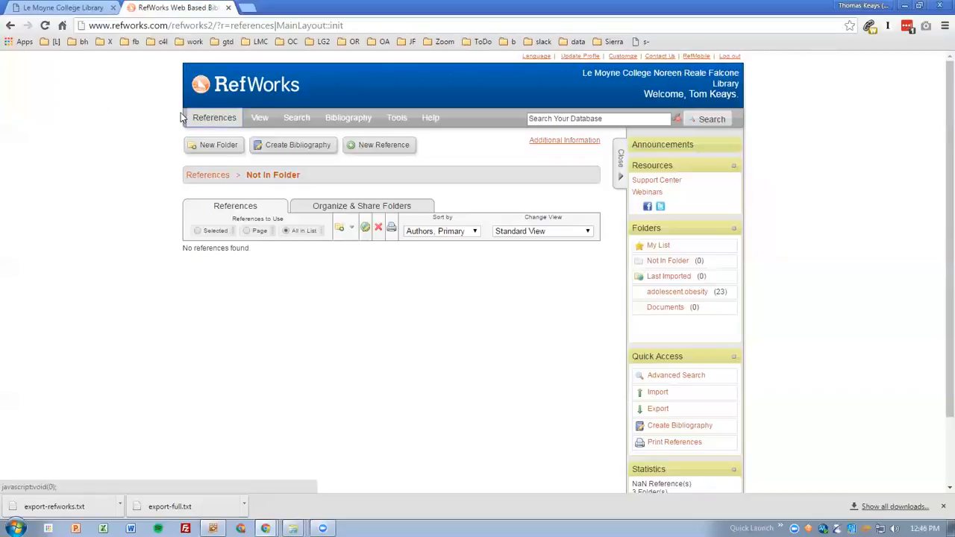
{"action": "mouse_move", "coordinate": [210, 125]}
{"action": "left_click", "coordinate": [203, 153]}
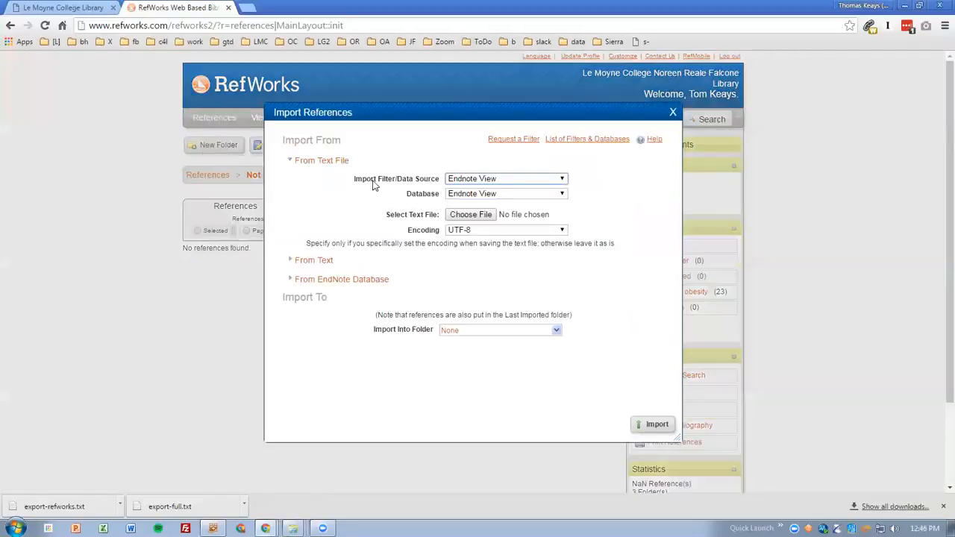
- Set the import data source to Le Moyne College Noreen Reale Falcone Library and the database to Le Moyne Catalog [Full Display Export]
{"action": "left_click_drag", "start_coordinate": [361, 181], "coordinate": [433, 181]}
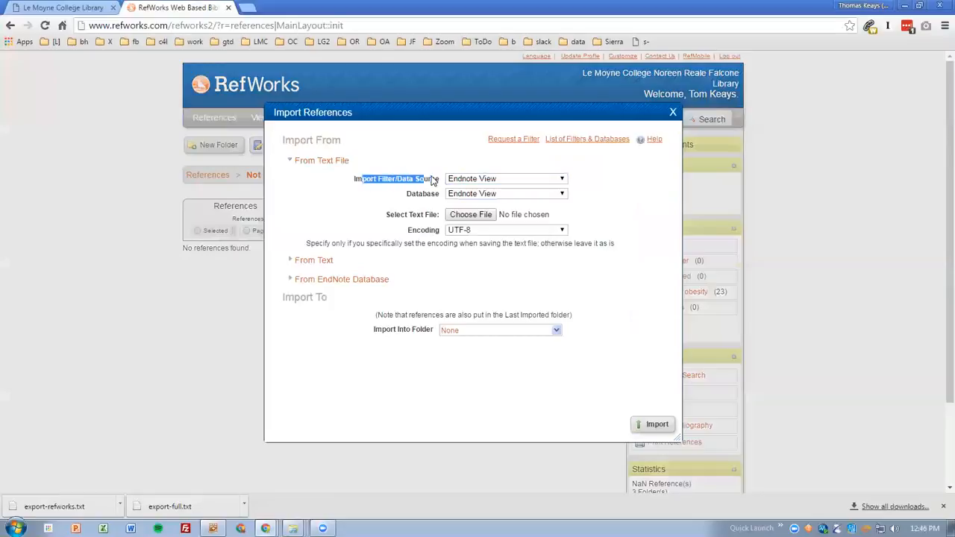
{"action": "left_click", "coordinate": [487, 180]}
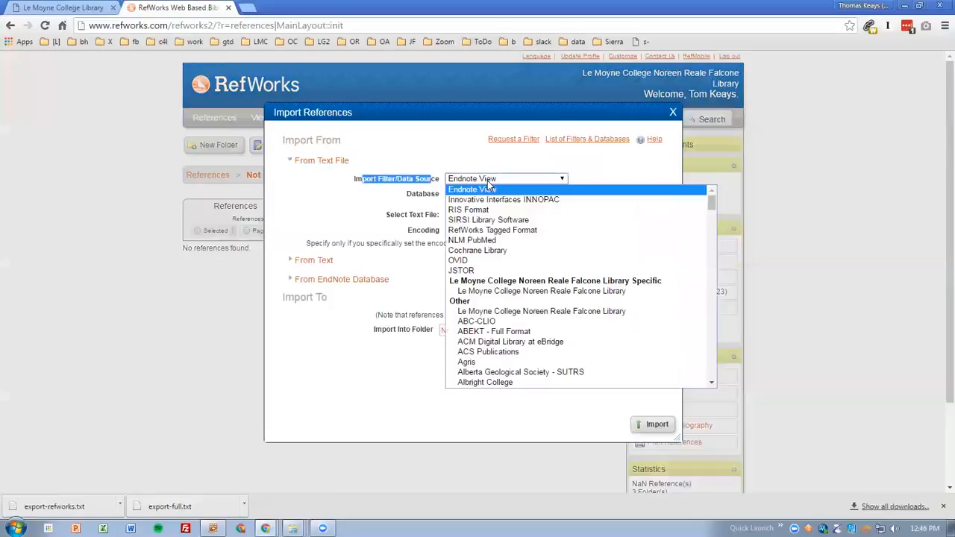
{"action": "left_click", "coordinate": [529, 291]}
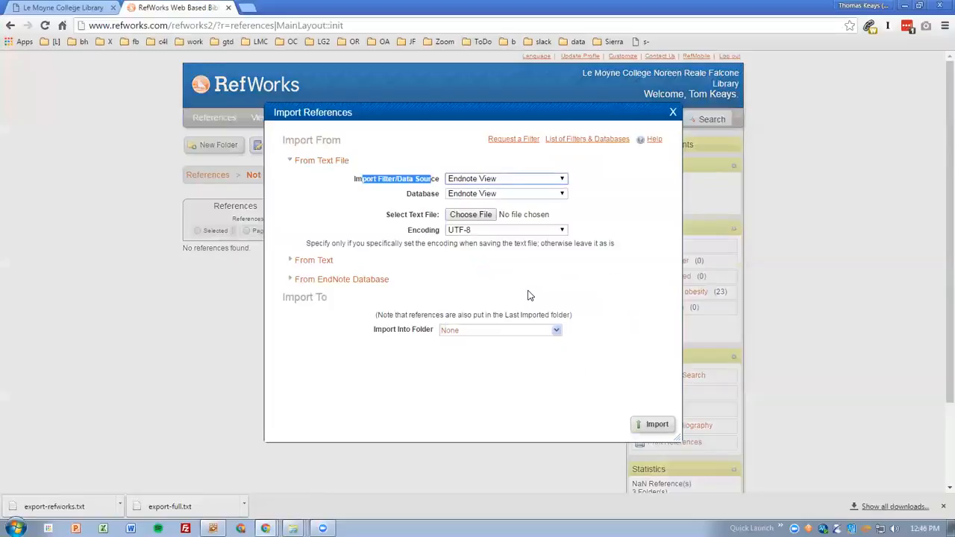
{"action": "left_click", "coordinate": [497, 195]}
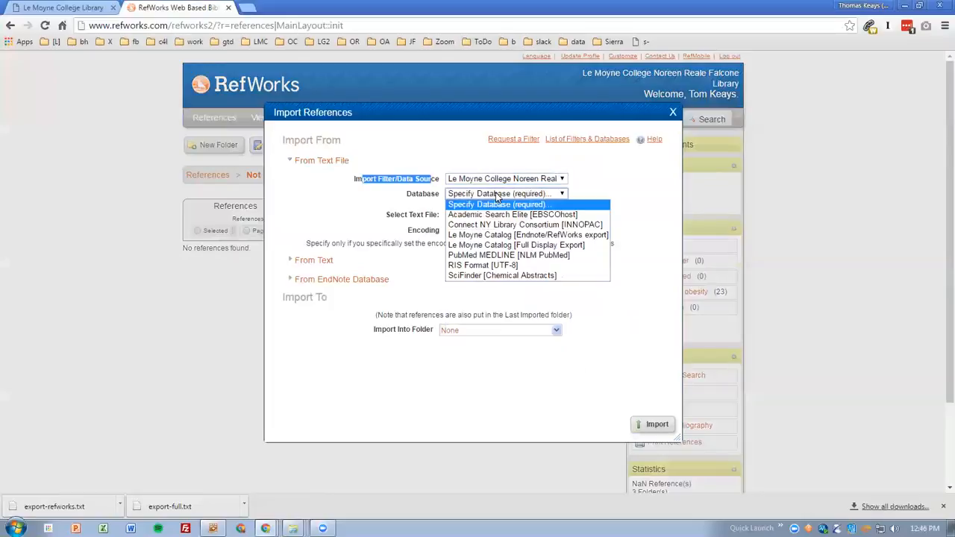
{"action": "left_click", "coordinate": [517, 247]}
- Select Full Display as the list format on the library catalog's export page, then return to the RefWorks import form
{"action": "left_click", "coordinate": [75, 8]}
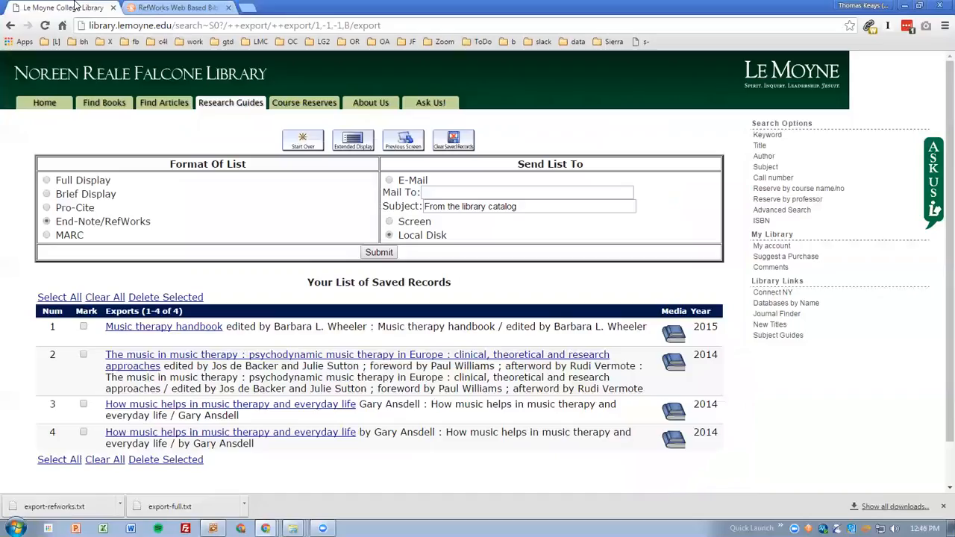
{"action": "left_click", "coordinate": [47, 181]}
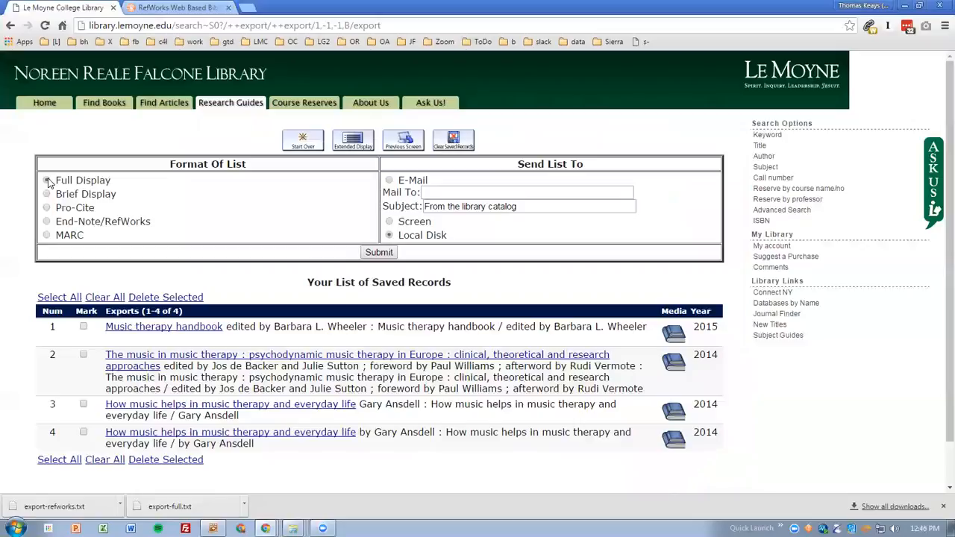
{"action": "left_click", "coordinate": [179, 7]}
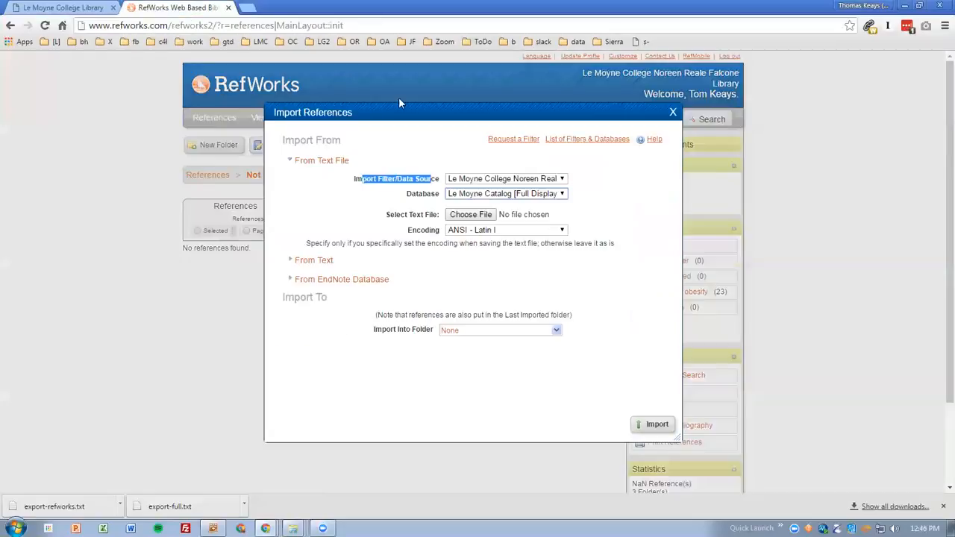
- Choose export-full.txt from the Desktop as the text file and import its references into RefWorks
{"action": "left_click", "coordinate": [476, 219]}
{"action": "scroll", "coordinate": [421, 392], "scroll_direction": "right", "scroll_amount": 3}
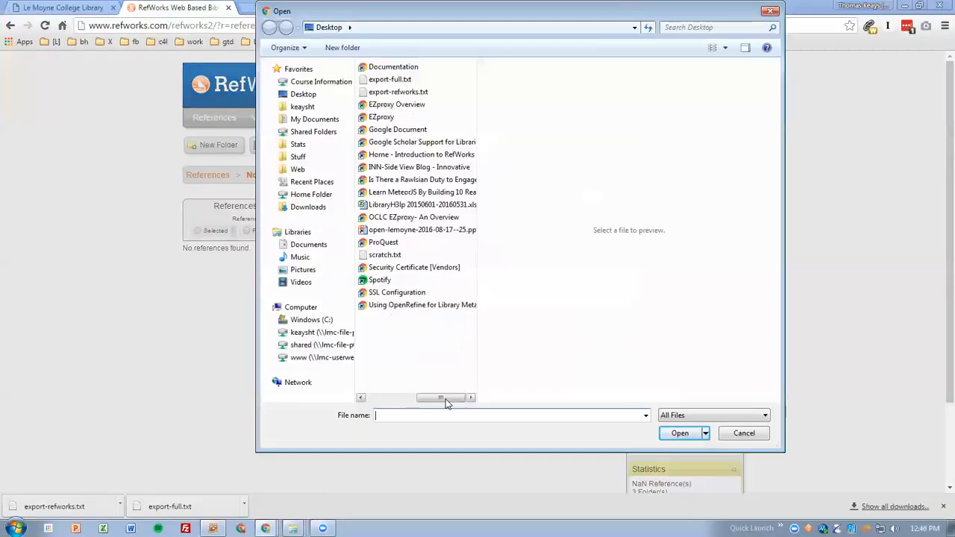
{"action": "left_click", "coordinate": [391, 81]}
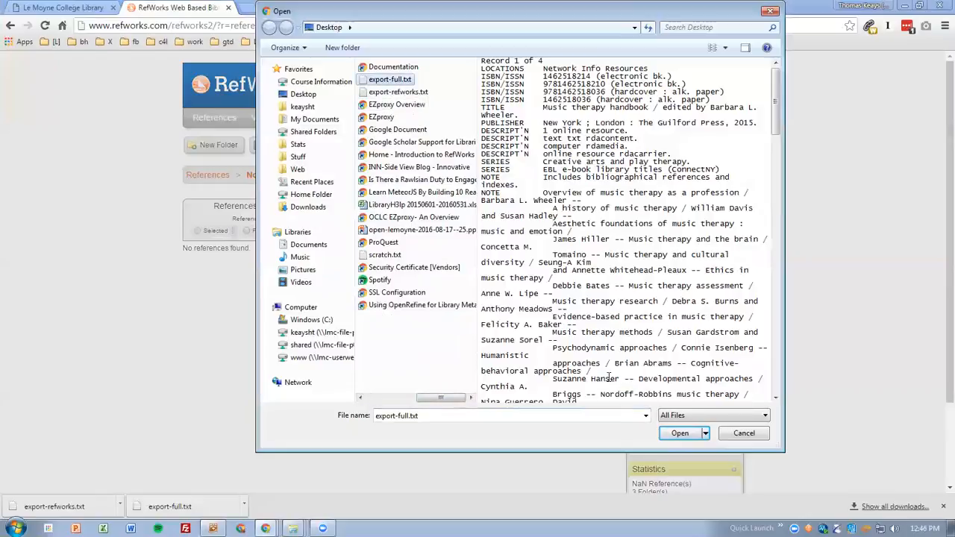
{"action": "left_click", "coordinate": [678, 434]}
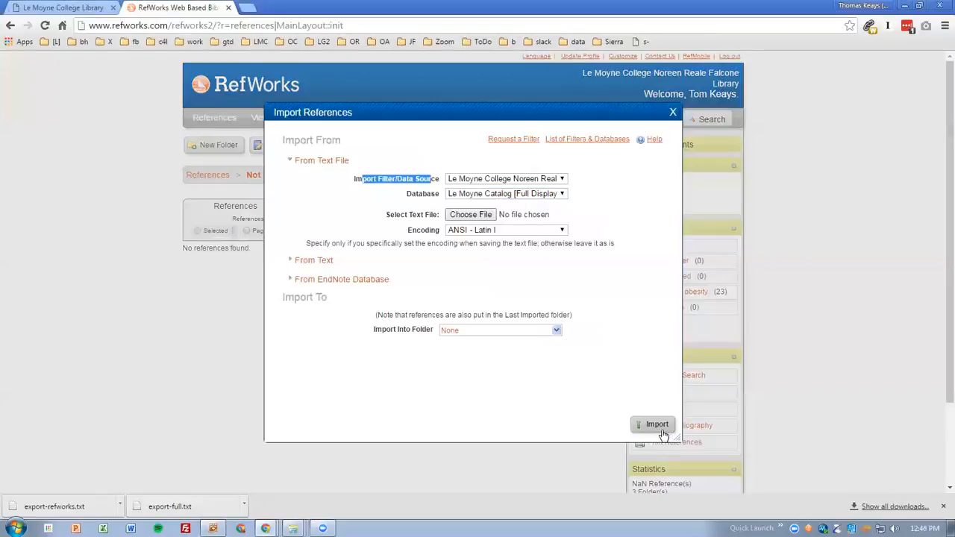
{"action": "left_click", "coordinate": [655, 425]}
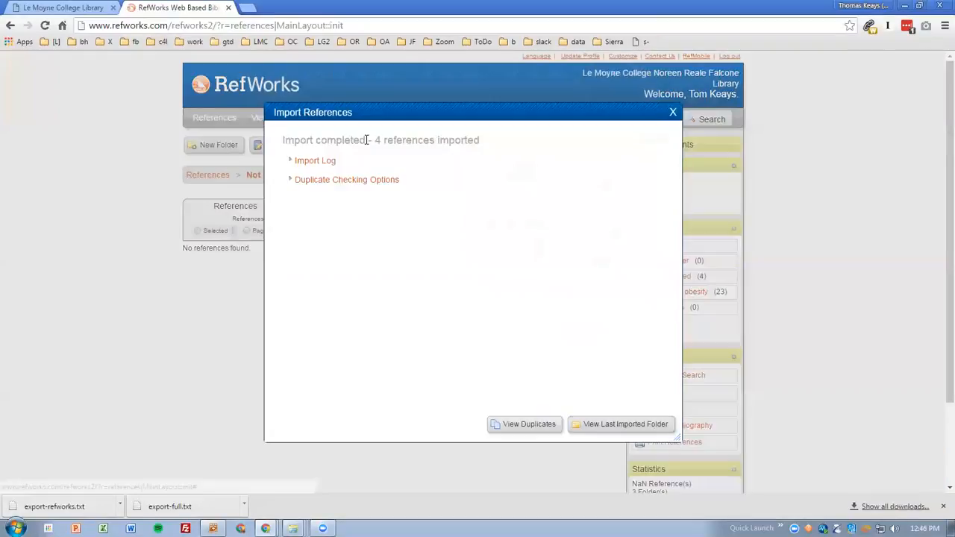
- Check the import result against the catalog's saved list and view the references in the Last Imported folder
{"action": "left_click_drag", "start_coordinate": [372, 140], "coordinate": [481, 140]}
{"action": "left_click", "coordinate": [47, 9]}
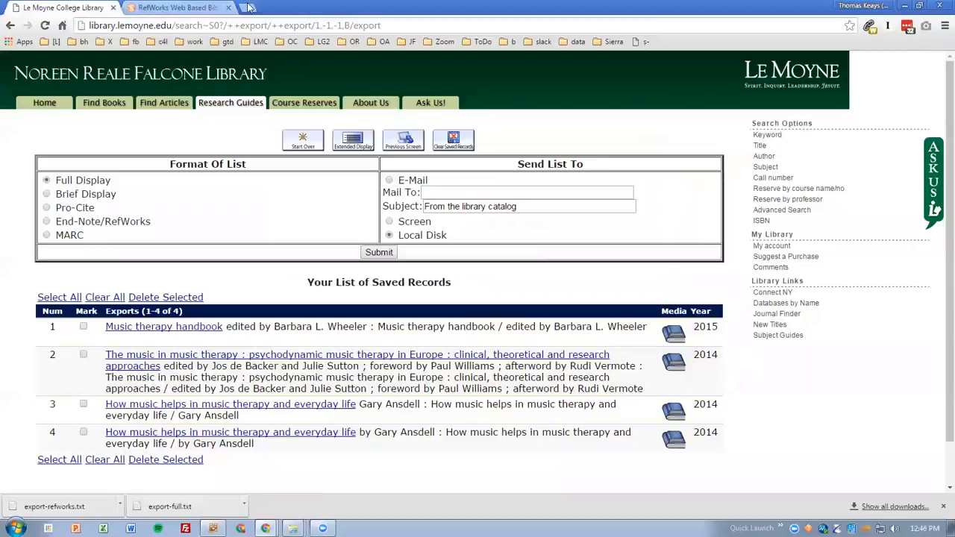
{"action": "left_click", "coordinate": [187, 7]}
{"action": "left_click", "coordinate": [602, 426]}
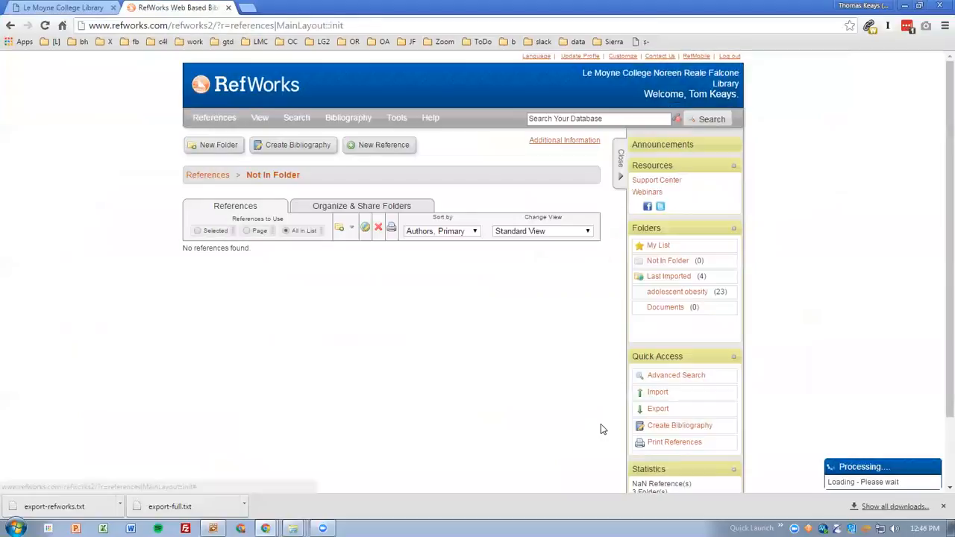
{"action": "scroll", "coordinate": [303, 276], "scroll_direction": "down", "scroll_amount": 3}
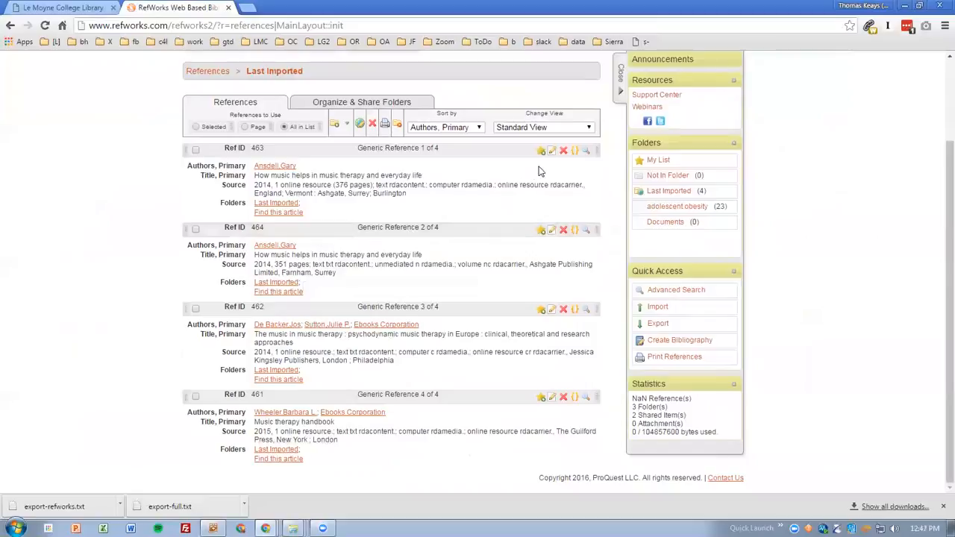
- Examine the full details of all the imported references one after another, from the first listed to the last
{"action": "left_click", "coordinate": [585, 153]}
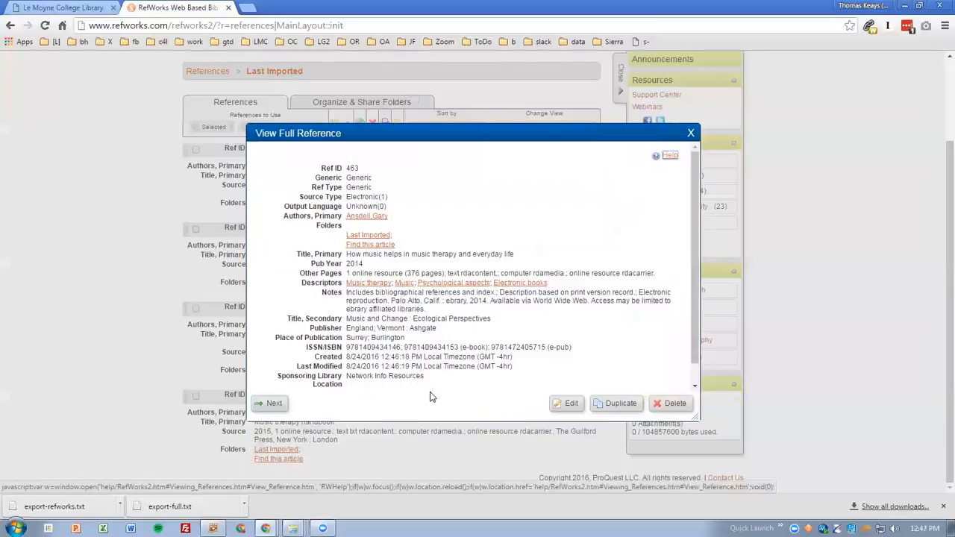
{"action": "left_click", "coordinate": [263, 406]}
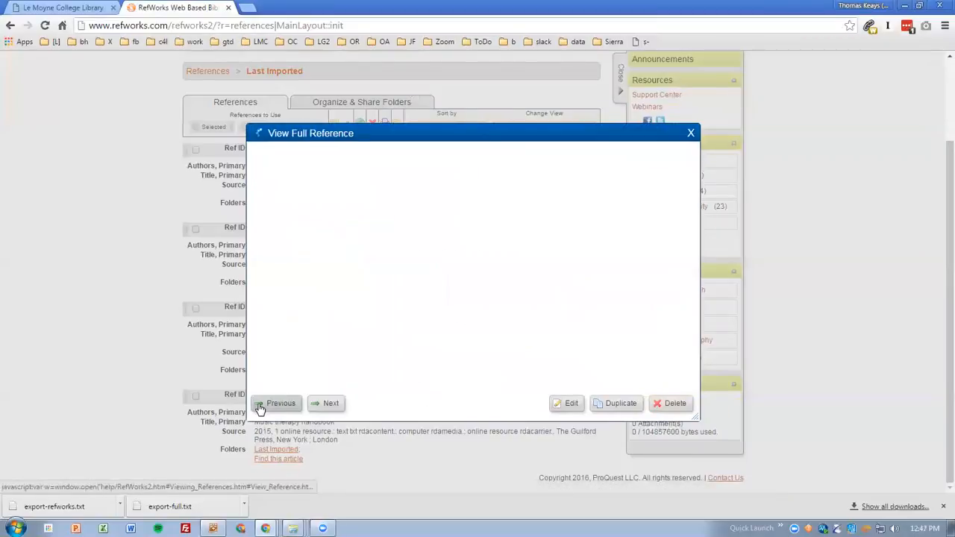
{"action": "scroll", "coordinate": [427, 355], "scroll_direction": "down", "scroll_amount": 1}
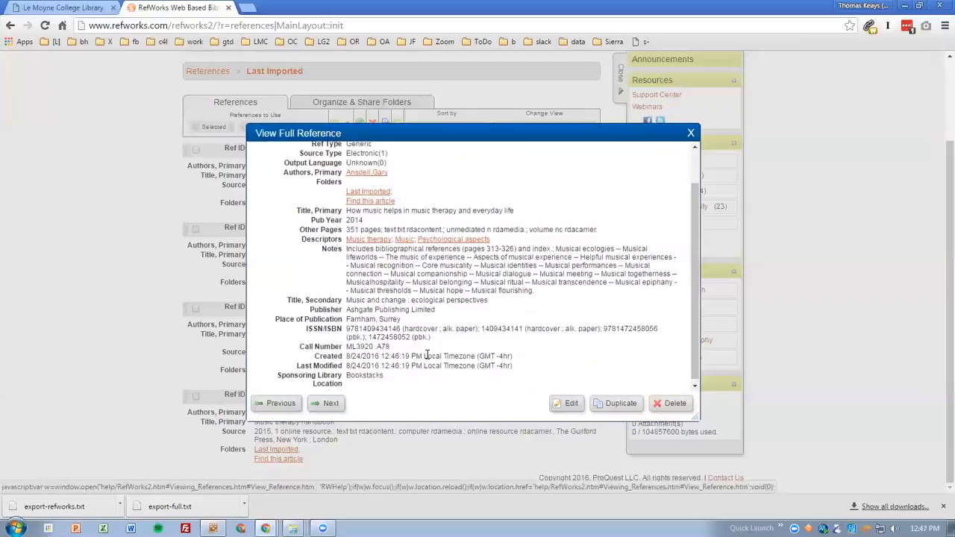
{"action": "left_click", "coordinate": [326, 403]}
{"action": "scroll", "coordinate": [428, 361], "scroll_direction": "down", "scroll_amount": 1}
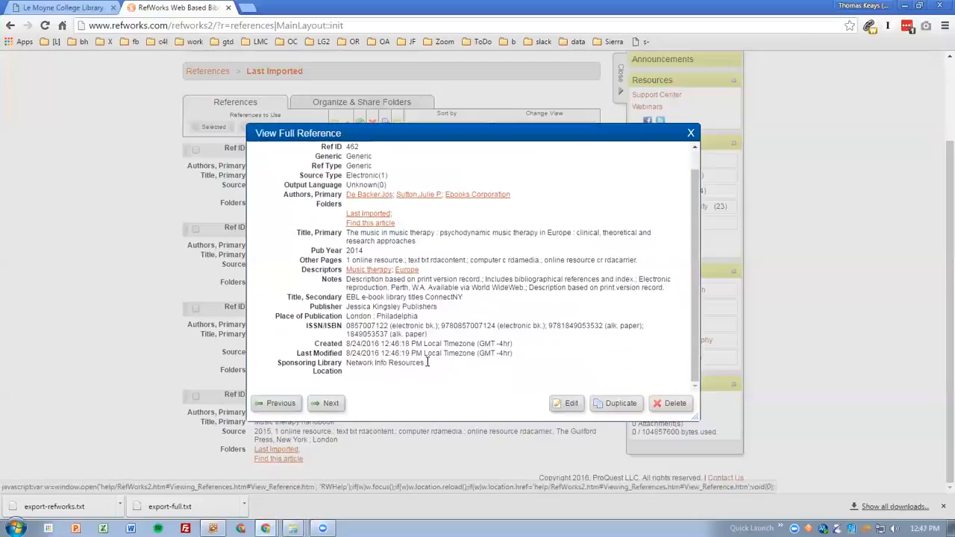
{"action": "scroll", "coordinate": [427, 365], "scroll_direction": "up", "scroll_amount": 1}
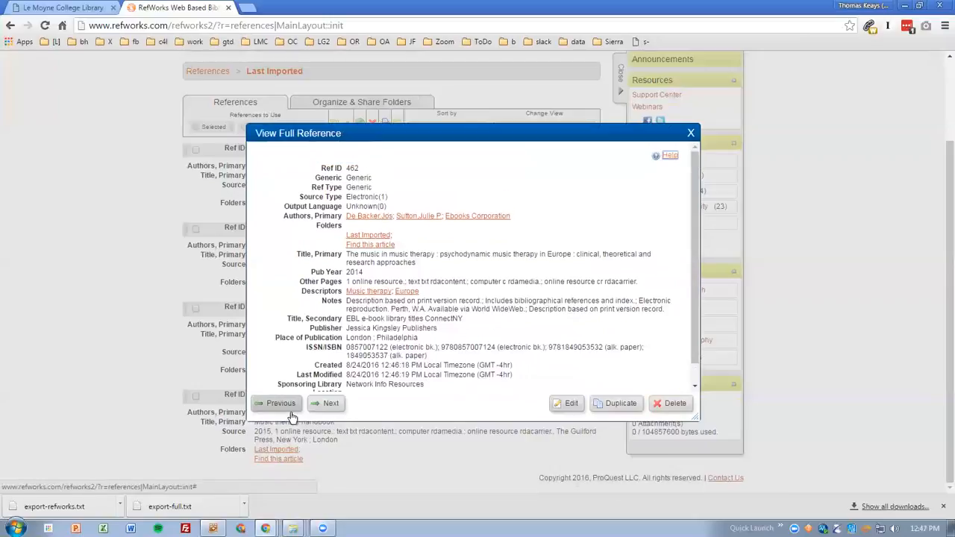
{"action": "left_click", "coordinate": [328, 403]}
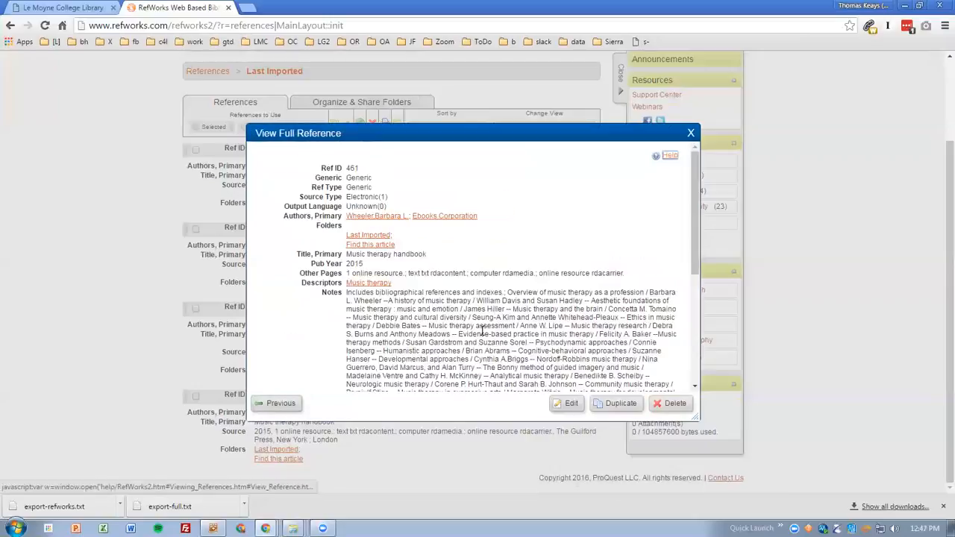
{"action": "scroll", "coordinate": [470, 339], "scroll_direction": "down", "scroll_amount": 10}
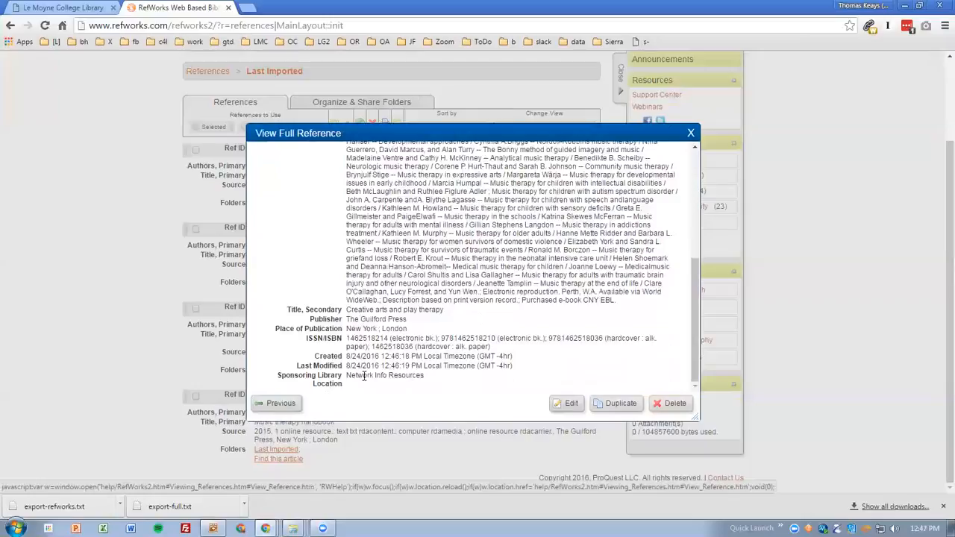
- Review the full Music therapy handbook reference from its notes to its location, check the preceding reference, and close the full view
{"action": "scroll", "coordinate": [363, 347], "scroll_direction": "up", "scroll_amount": 10}
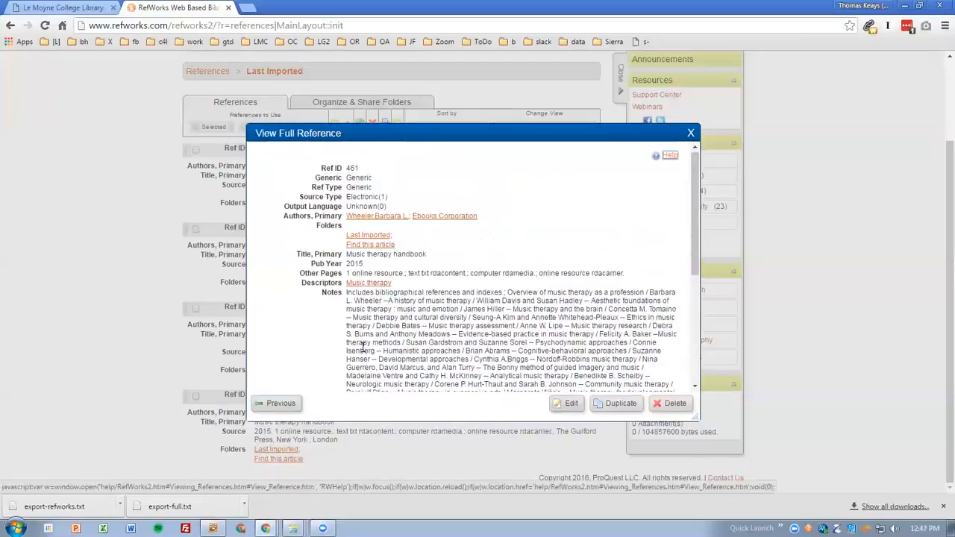
{"action": "scroll", "coordinate": [364, 347], "scroll_direction": "down", "scroll_amount": 5}
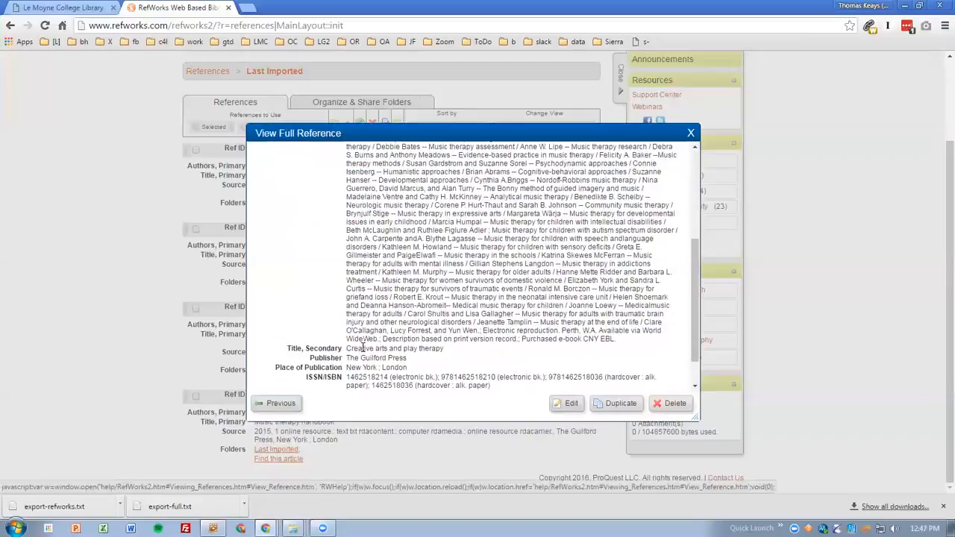
{"action": "scroll", "coordinate": [364, 347], "scroll_direction": "down", "scroll_amount": 2}
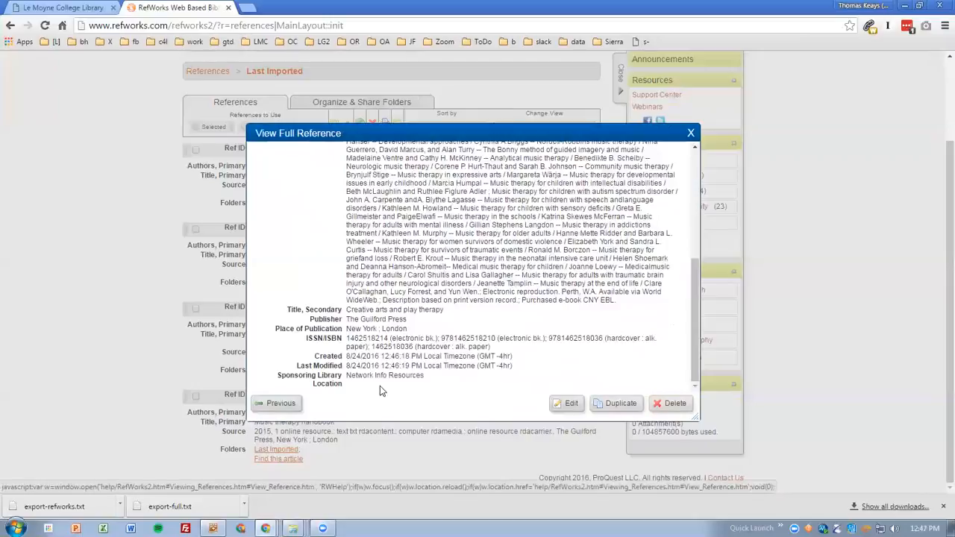
{"action": "left_click", "coordinate": [276, 403]}
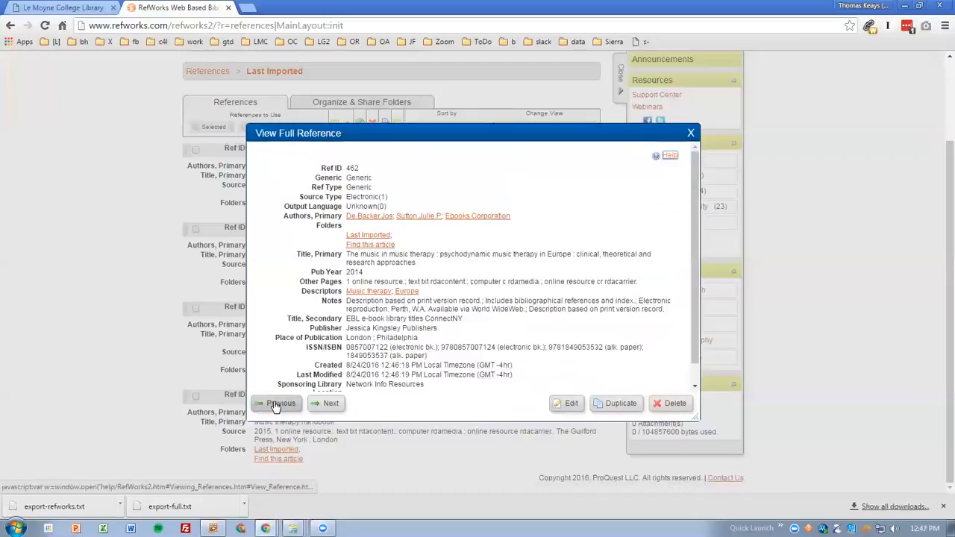
{"action": "left_click", "coordinate": [690, 133]}
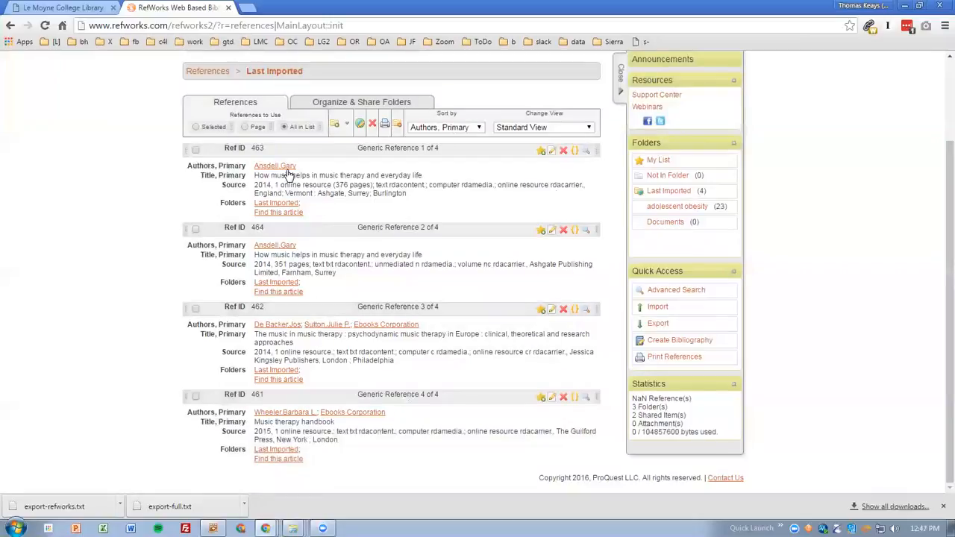
- Compare the full details of the first two imported references, highlighting the call number field in the second one
{"action": "left_click", "coordinate": [586, 151]}
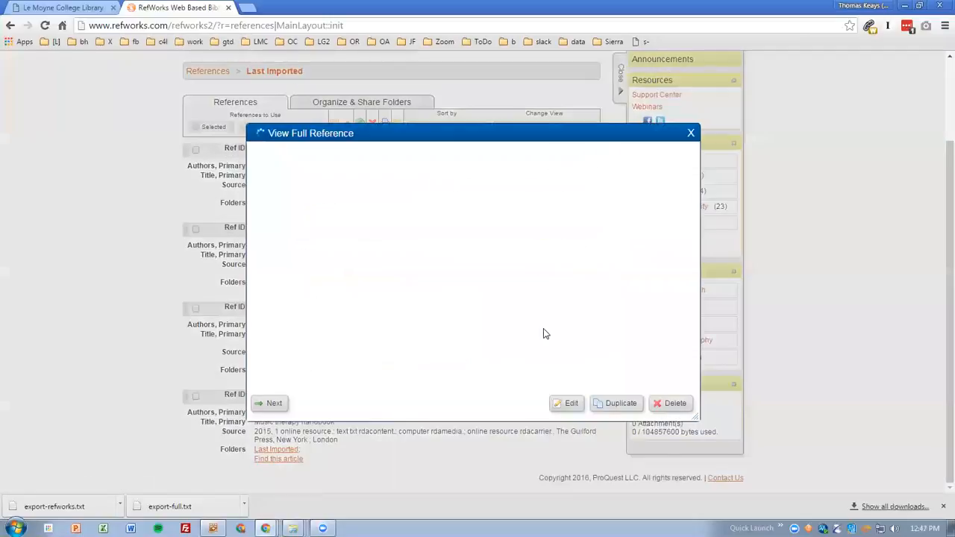
{"action": "scroll", "coordinate": [543, 335], "scroll_direction": "down", "scroll_amount": 1}
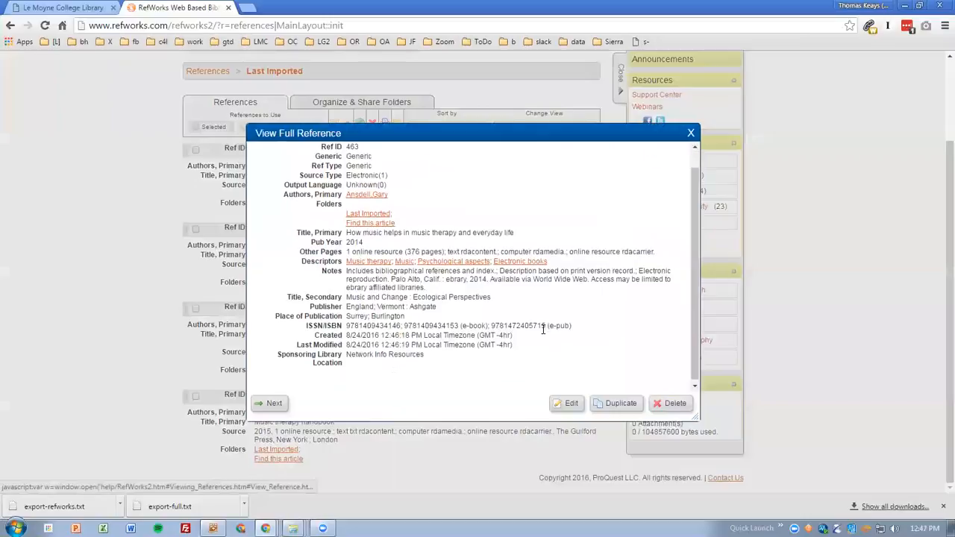
{"action": "left_click", "coordinate": [270, 405]}
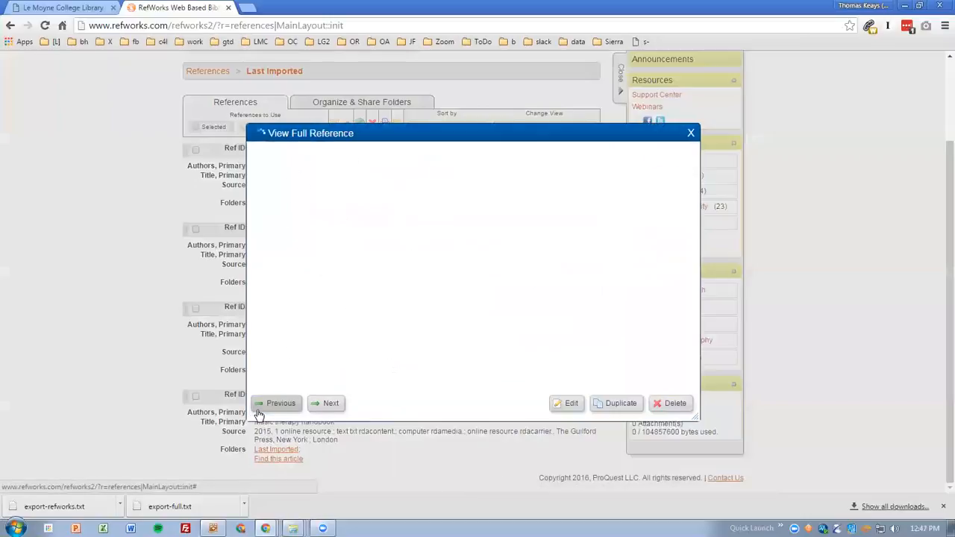
{"action": "scroll", "coordinate": [385, 367], "scroll_direction": "down", "scroll_amount": 2}
{"action": "left_click_drag", "start_coordinate": [346, 348], "coordinate": [295, 348]}
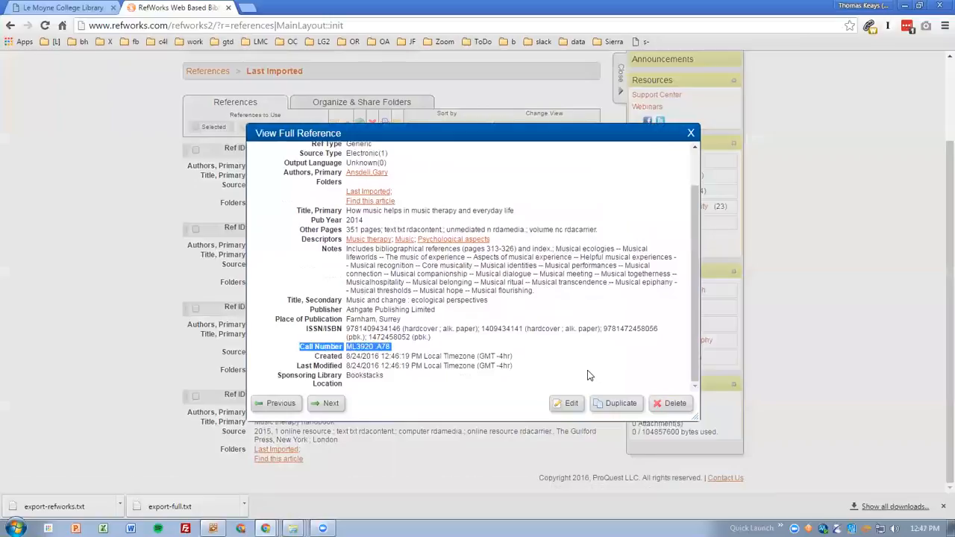
{"action": "left_click", "coordinate": [691, 134]}
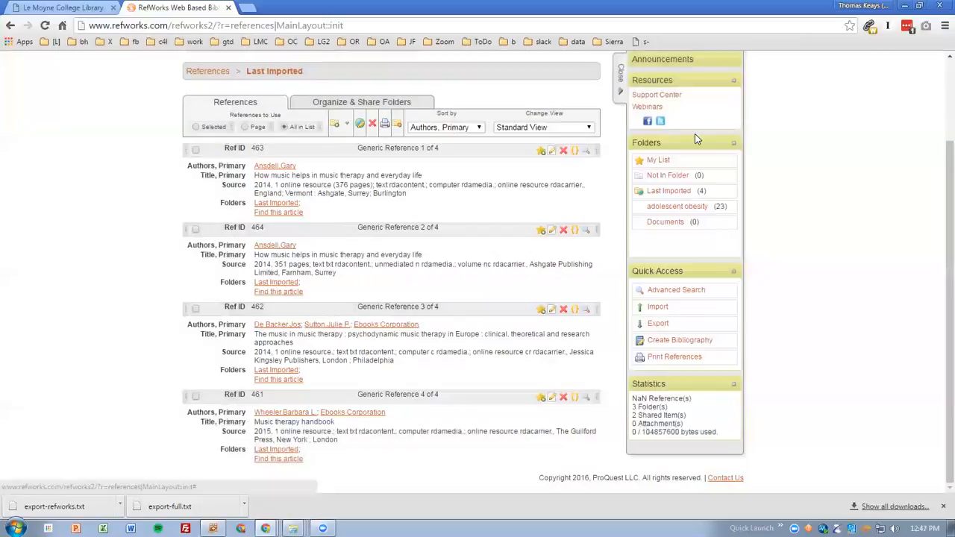
- Select End-Note/RefWorks as the list format on the library catalog's export page, and return to RefWorks
{"action": "left_click", "coordinate": [68, 8]}
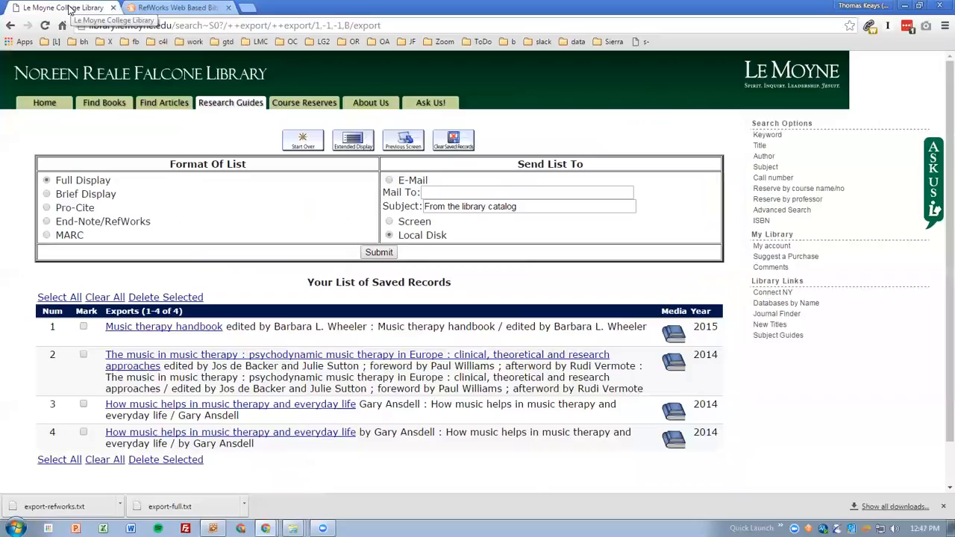
{"action": "left_click", "coordinate": [47, 222]}
{"action": "left_click", "coordinate": [175, 9]}
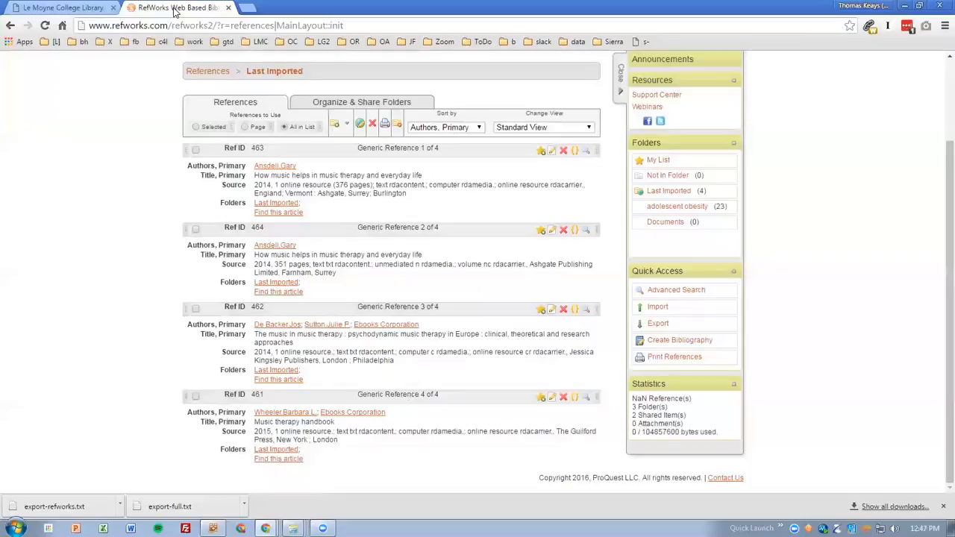
- Open a new reference import with the Le Moyne College library as data source and Le Moyne Catalog [Endnote/RefWorks export] as database
{"action": "scroll", "coordinate": [258, 258], "scroll_direction": "up", "scroll_amount": 3}
{"action": "mouse_move", "coordinate": [214, 118]}
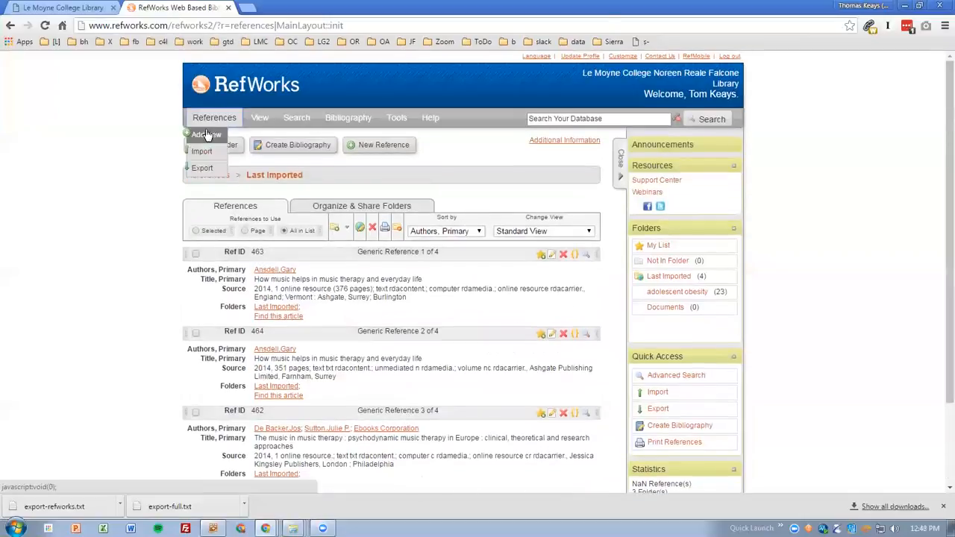
{"action": "left_click", "coordinate": [200, 152]}
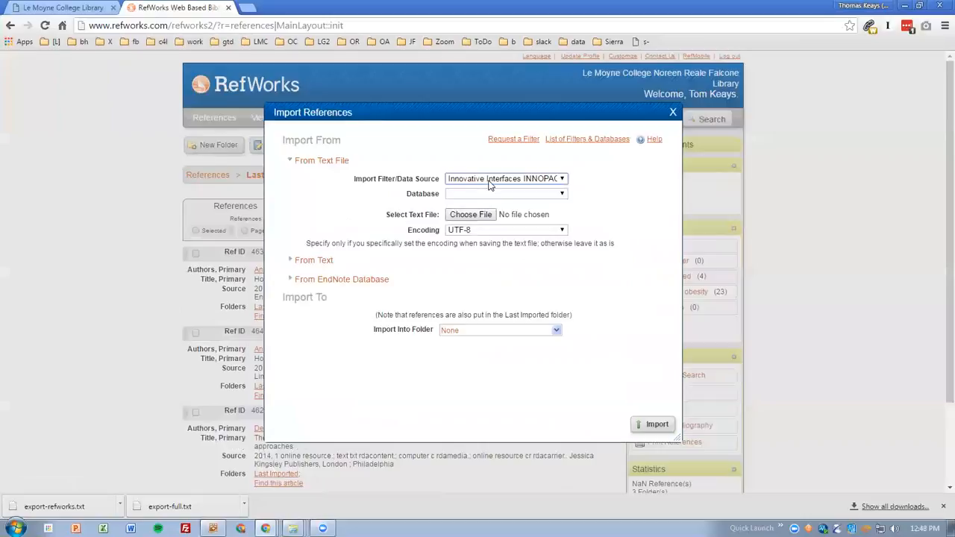
{"action": "left_click", "coordinate": [488, 179]}
{"action": "left_click", "coordinate": [513, 293]}
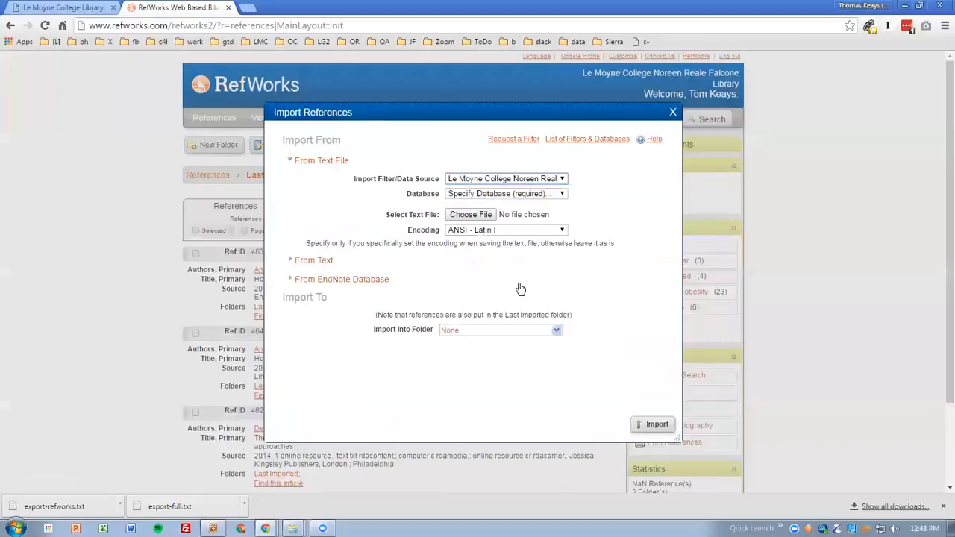
{"action": "left_click", "coordinate": [508, 194]}
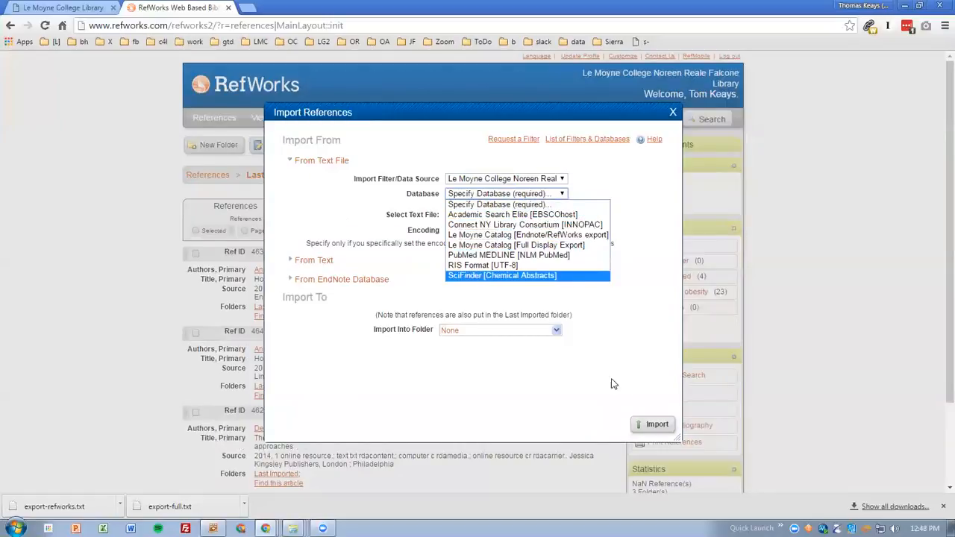
{"action": "left_click", "coordinate": [517, 242]}
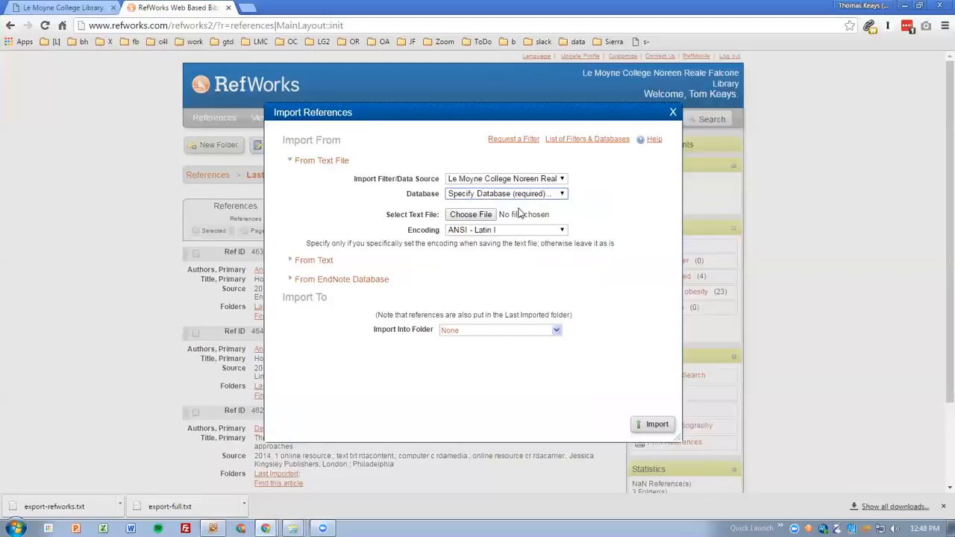
- Choose export-refworks.txt from the Desktop as the text file and import its references
{"action": "left_click", "coordinate": [476, 216]}
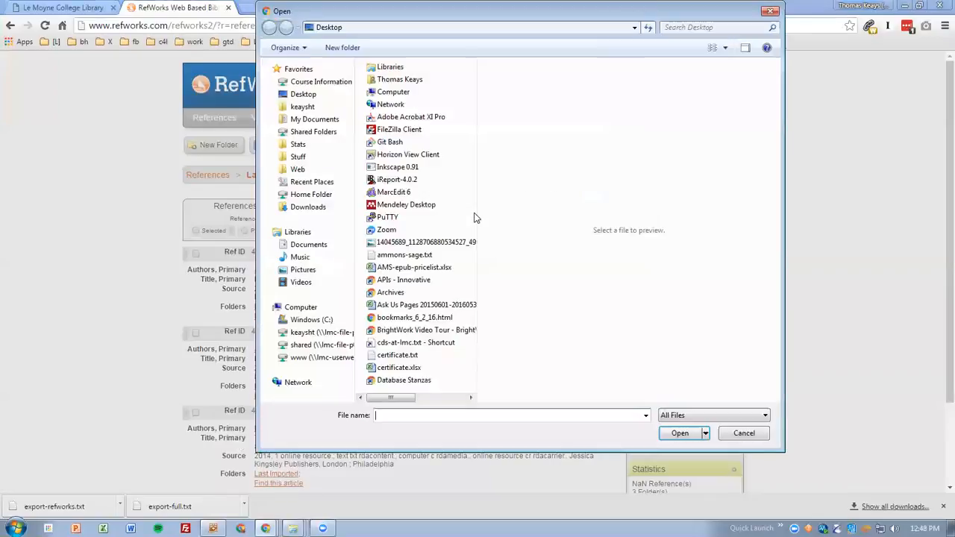
{"action": "left_click", "coordinate": [446, 396]}
{"action": "left_click", "coordinate": [392, 93]}
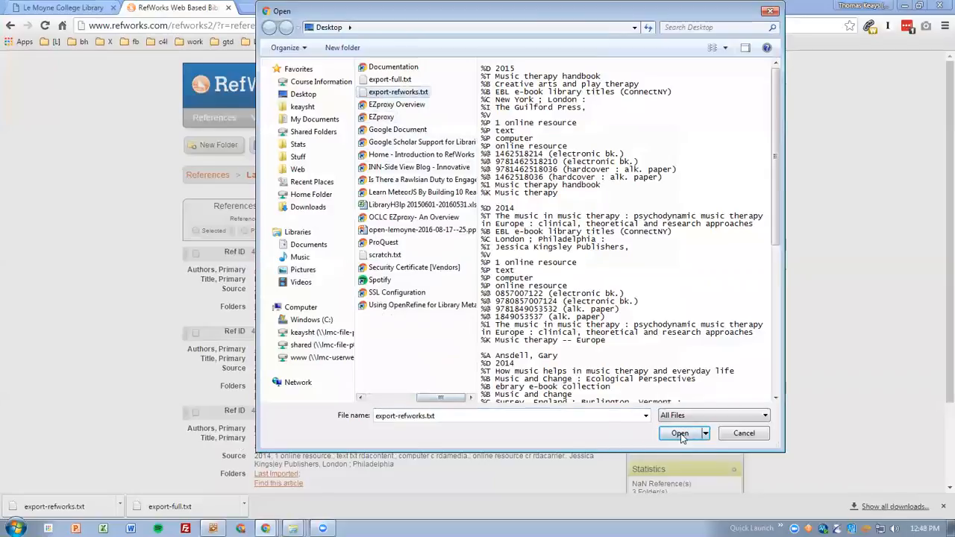
{"action": "left_click", "coordinate": [679, 433]}
{"action": "left_click", "coordinate": [655, 425]}
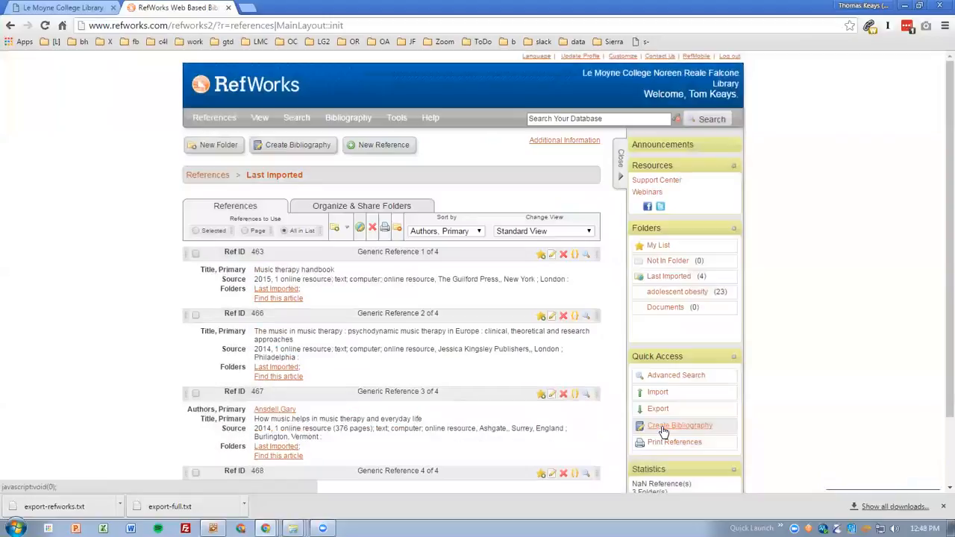
- Look over the newly imported references and examine the full details of the first one, Music therapy handbook
{"action": "scroll", "coordinate": [331, 309], "scroll_direction": "down", "scroll_amount": 2}
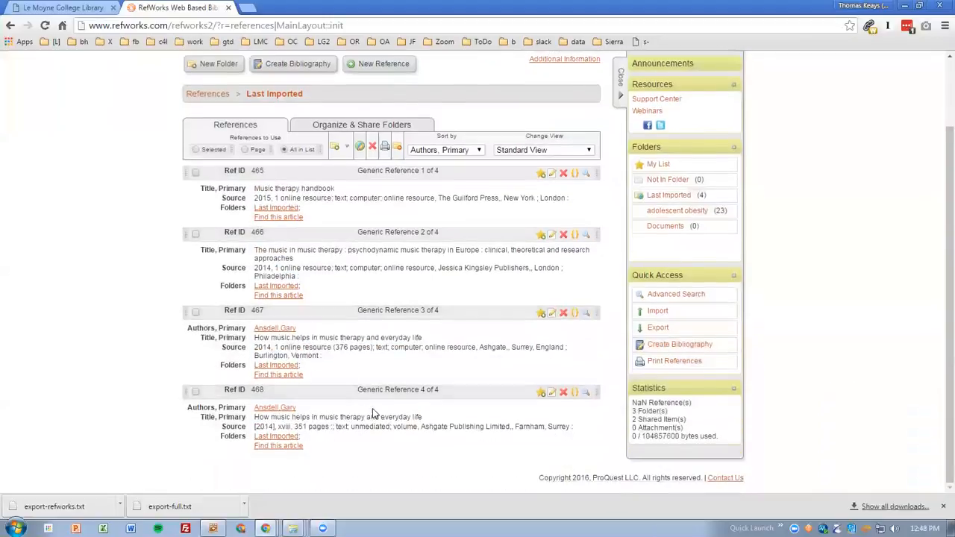
{"action": "left_click", "coordinate": [585, 173]}
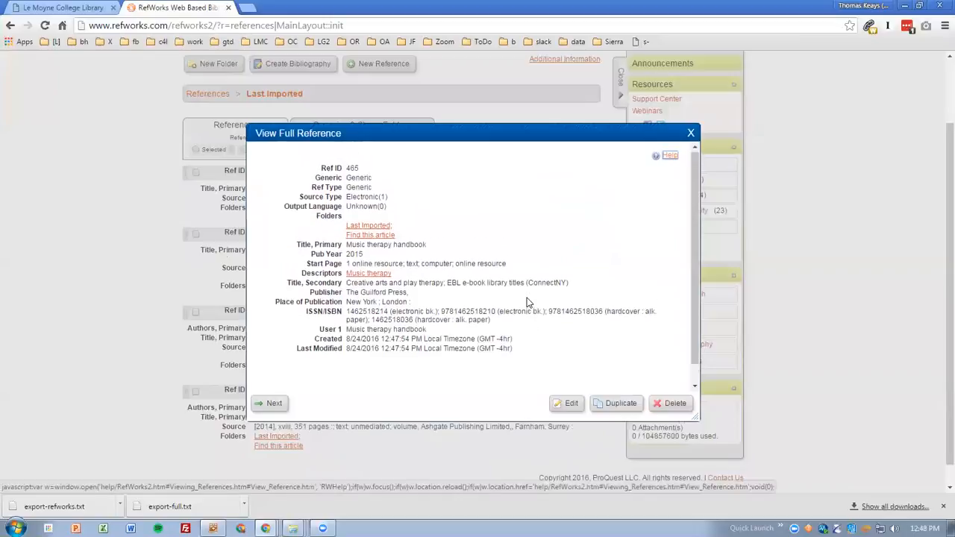
{"action": "scroll", "coordinate": [527, 301], "scroll_direction": "up", "scroll_amount": 2}
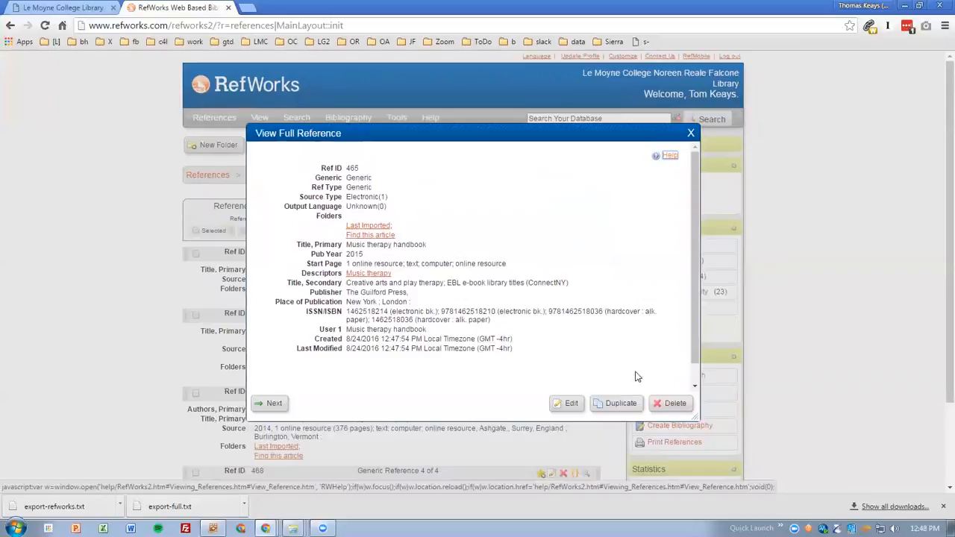
{"action": "left_click", "coordinate": [690, 134]}
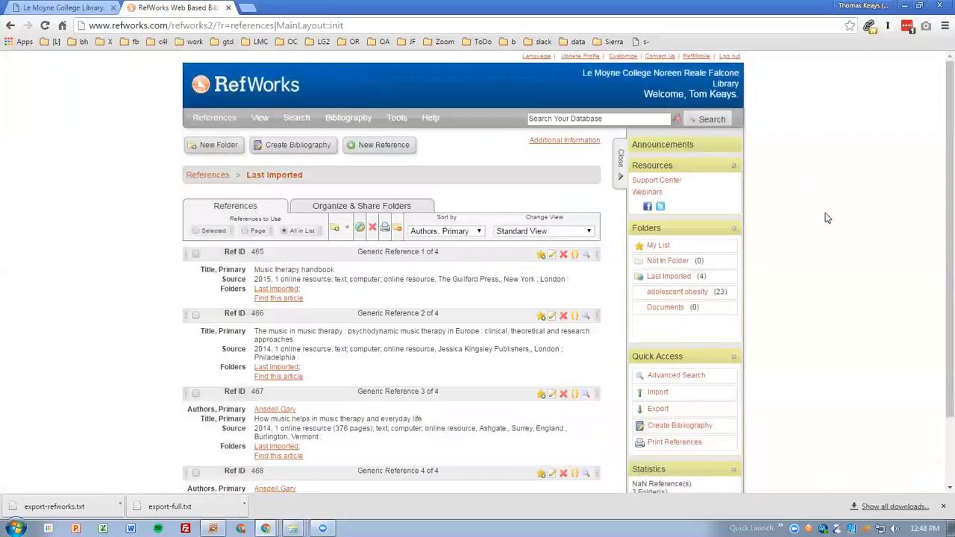